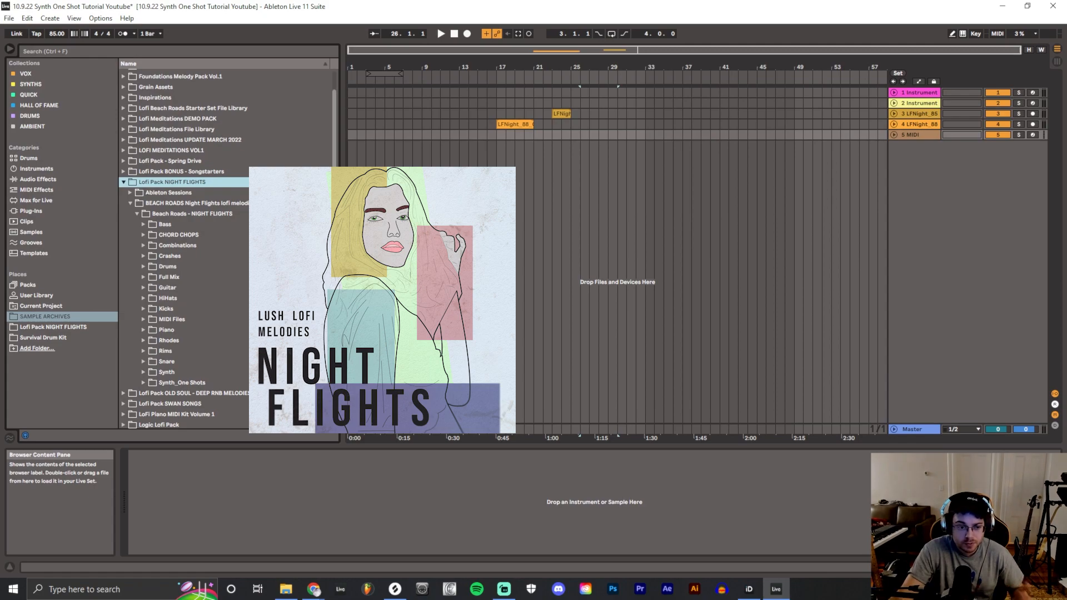
# Step: Open the Synth_One Shots folder in the Night Flights pack and audition the Granny, Essence and Trails one-shots
pyautogui.click(143, 383)
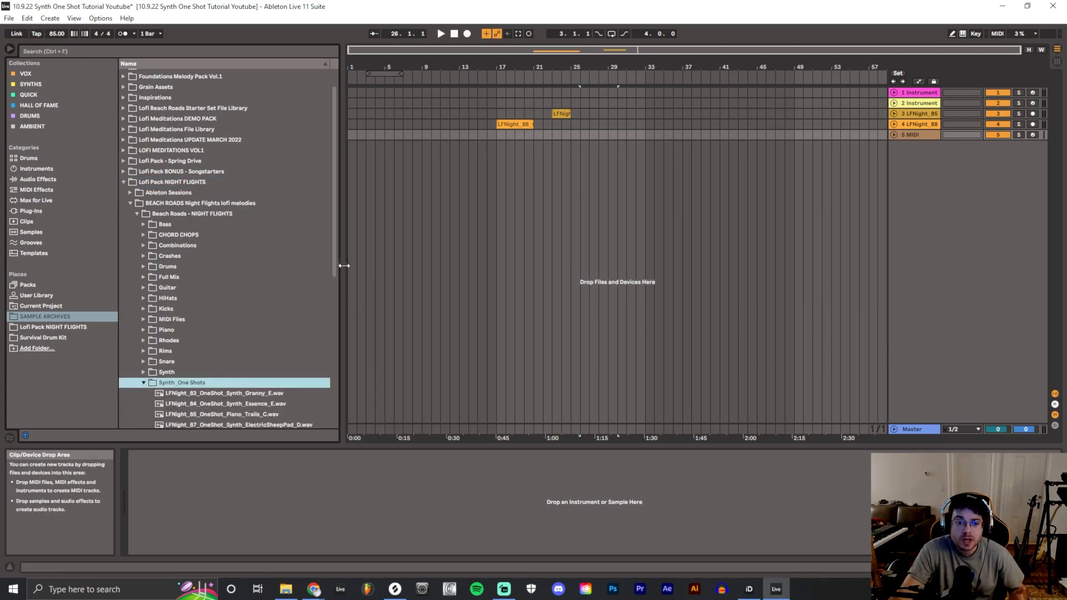
pyautogui.scroll(-5, 330, 289)
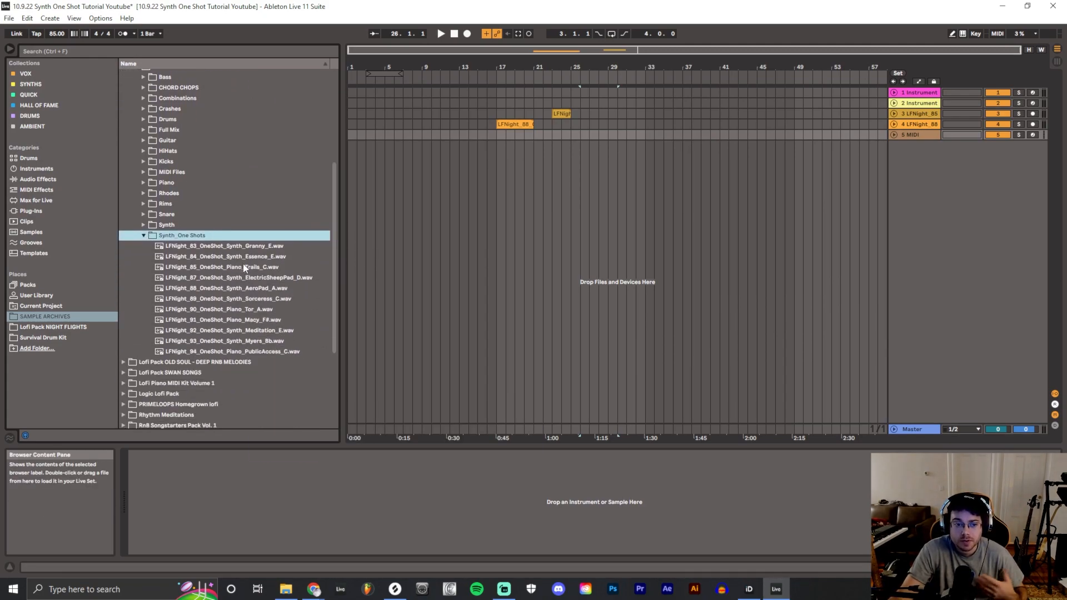
pyautogui.click(238, 245)
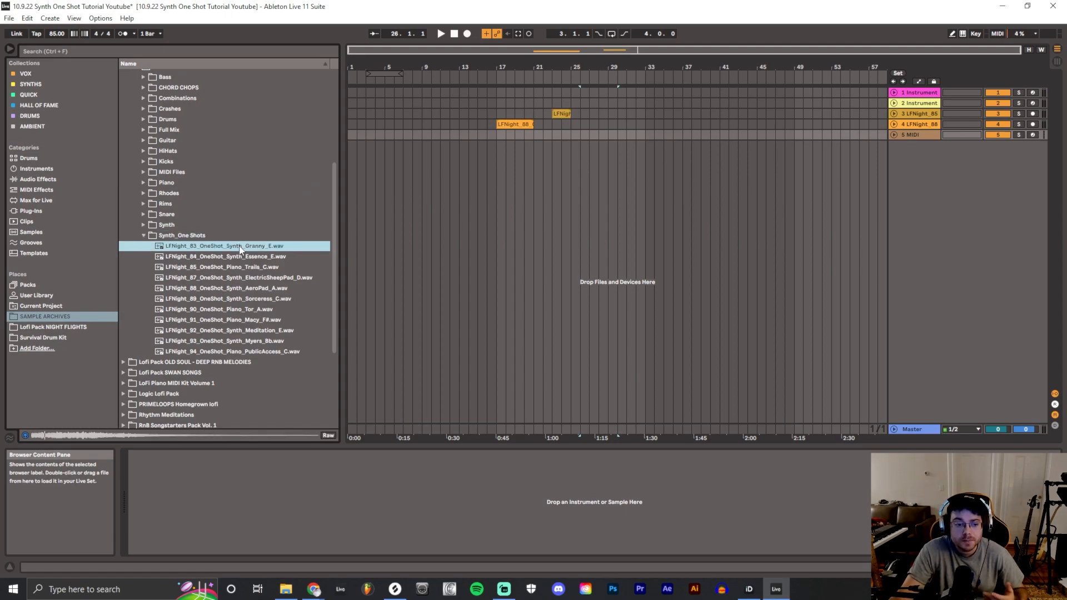
pyautogui.click(239, 256)
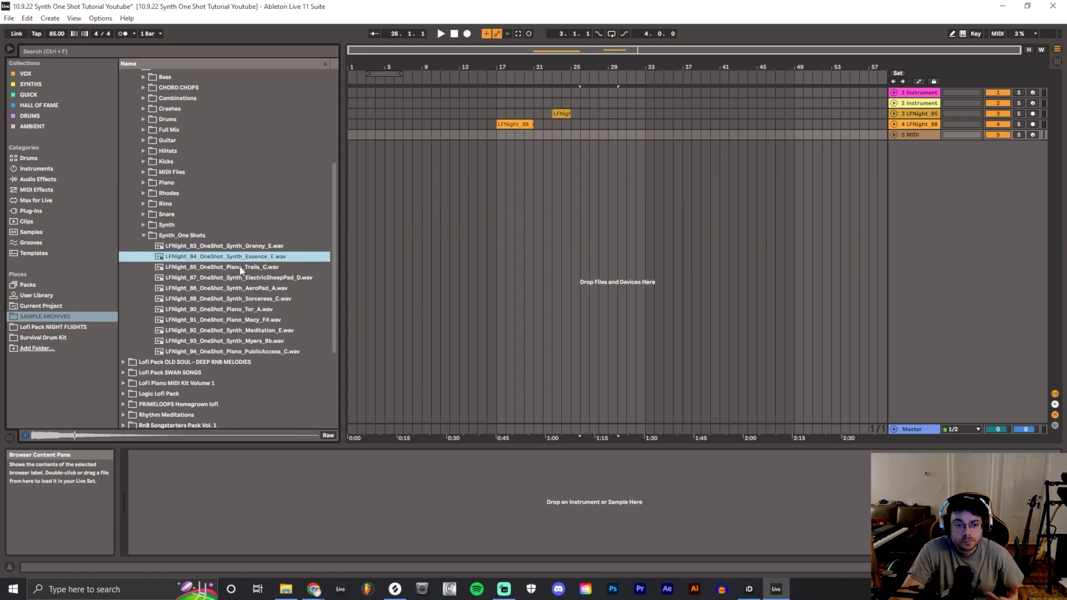
pyautogui.click(239, 266)
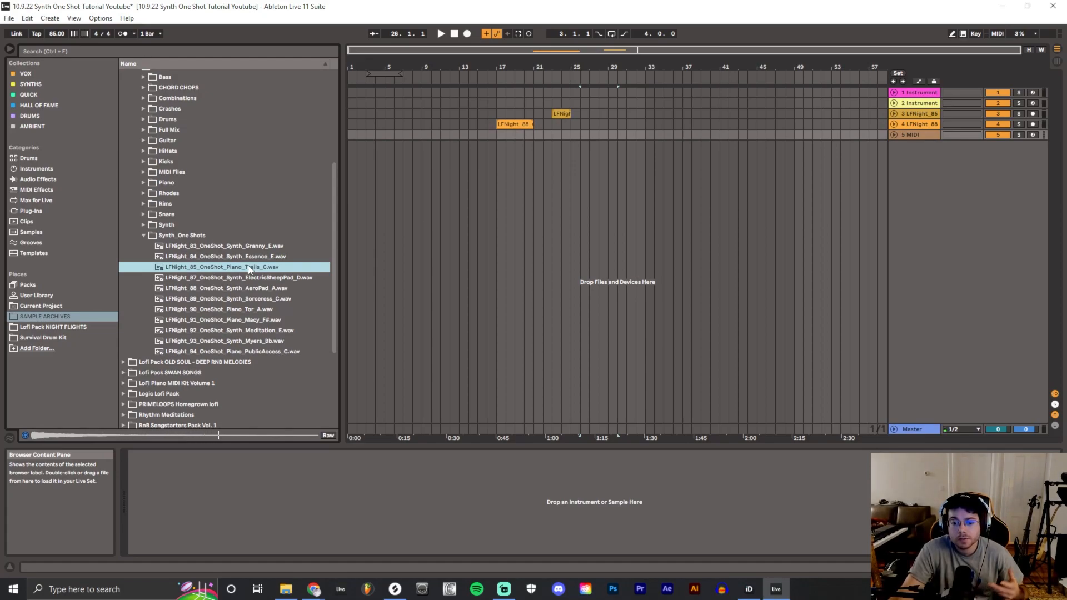
# Step: Place LFNight_83_OneShot_Synth_Granny_E.wav on a new audio track at bar 17 and delete the clip
pyautogui.moveTo(242, 248); pyautogui.dragTo(529, 186)
pyautogui.moveTo(533, 146); pyautogui.dragTo(506, 146)
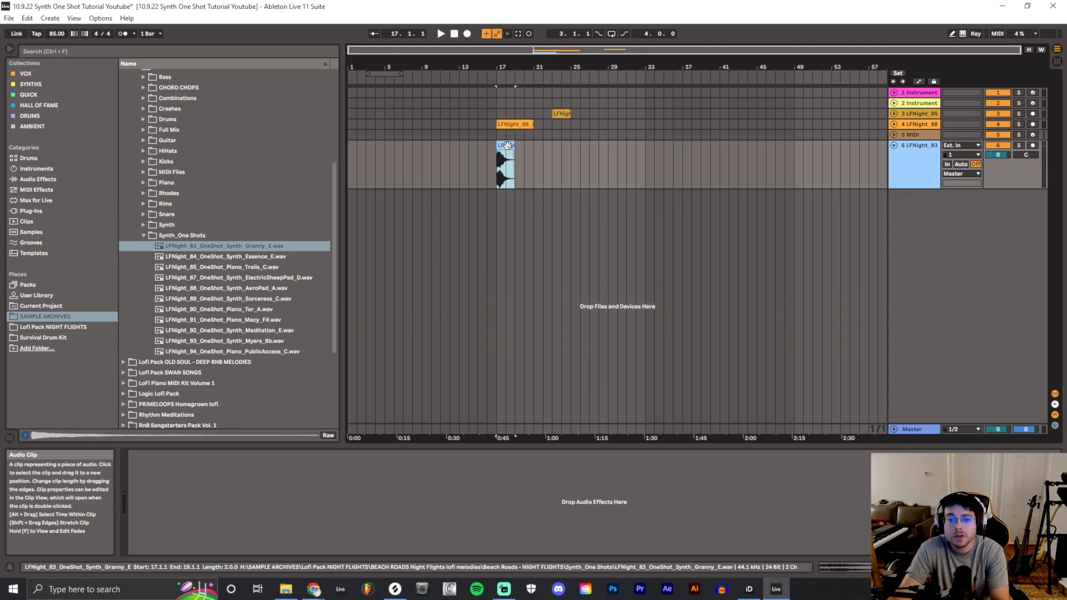
pyautogui.press('Delete')
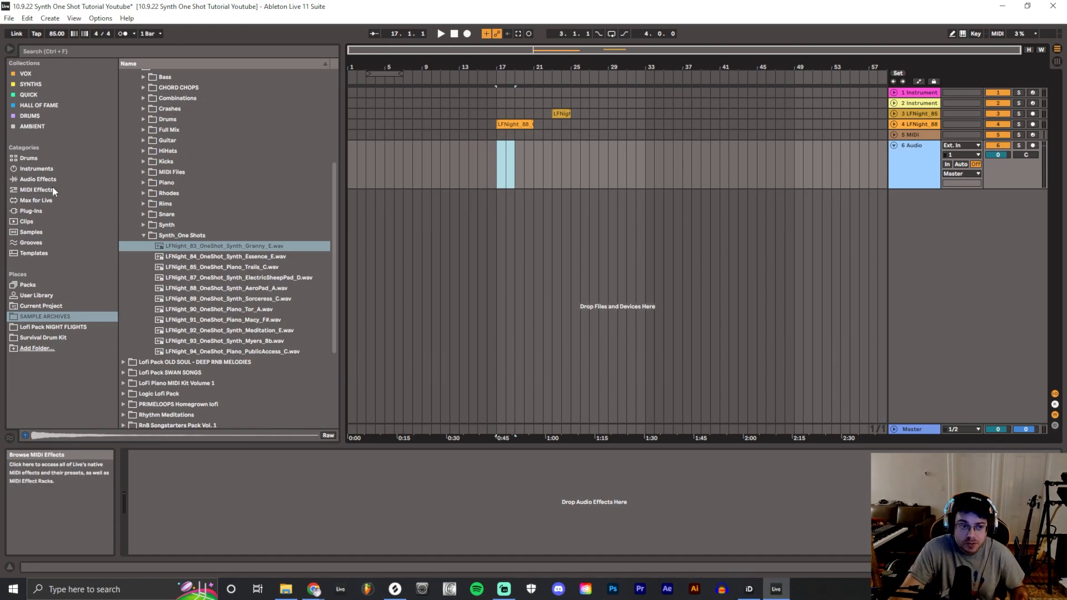
# Step: Create a new Simpler track and load LFNight_89_OneShot_Synth_Sorceress_C.wav from the SAMPLE ARCHIVES one-shots into it
pyautogui.click(52, 169)
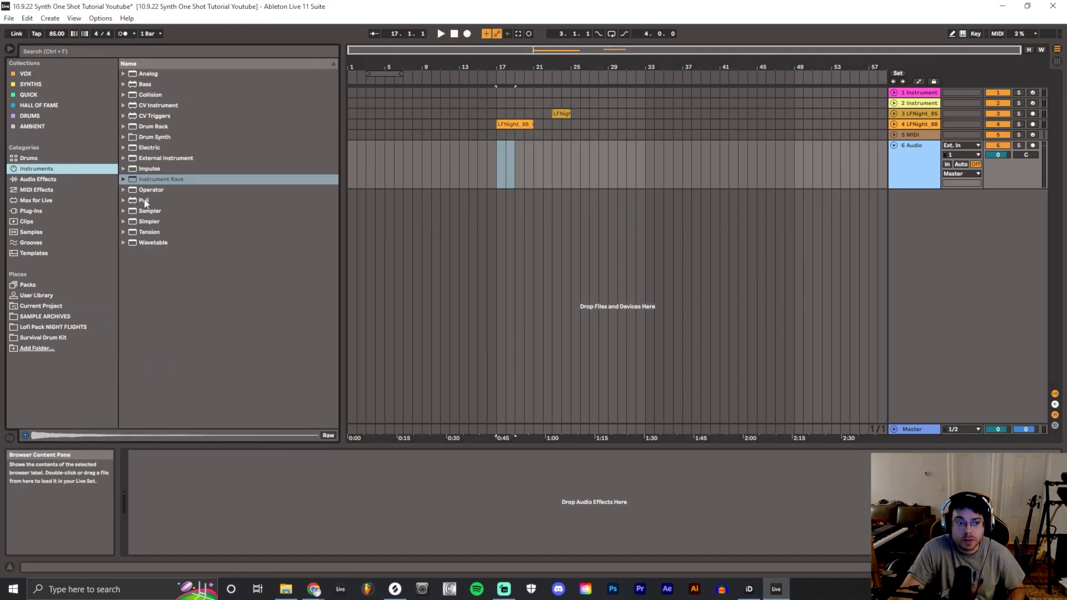
pyautogui.moveTo(150, 220); pyautogui.dragTo(572, 193)
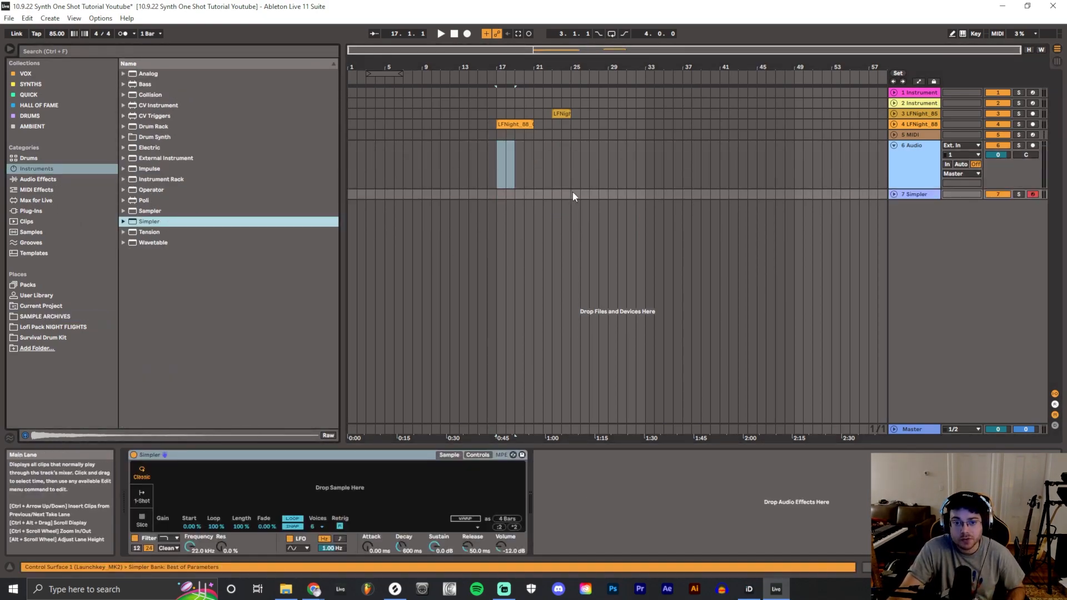
pyautogui.click(58, 316)
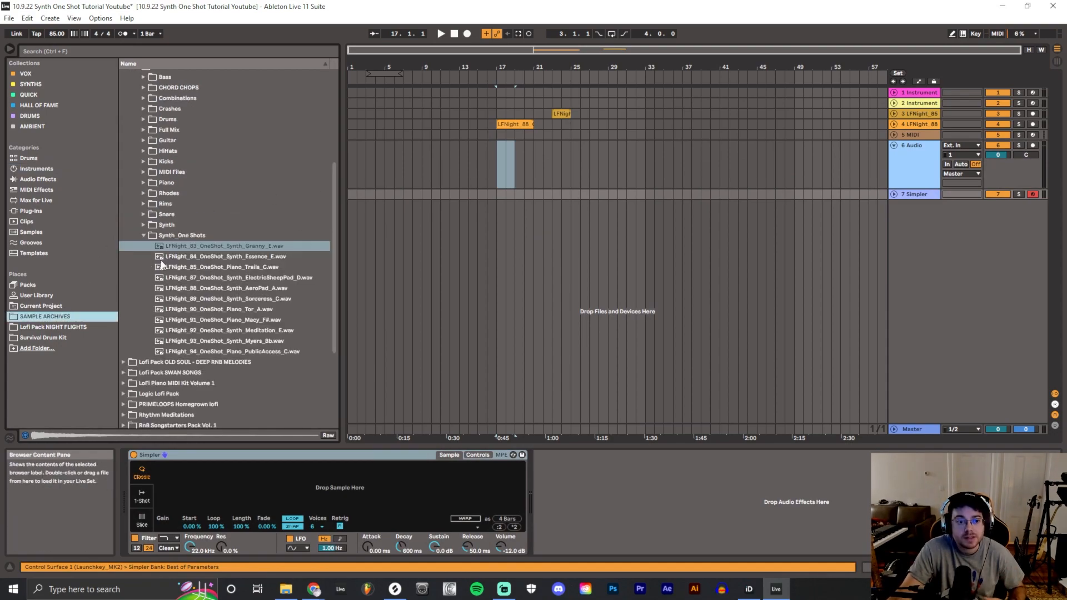
pyautogui.click(217, 277)
pyautogui.click(221, 299)
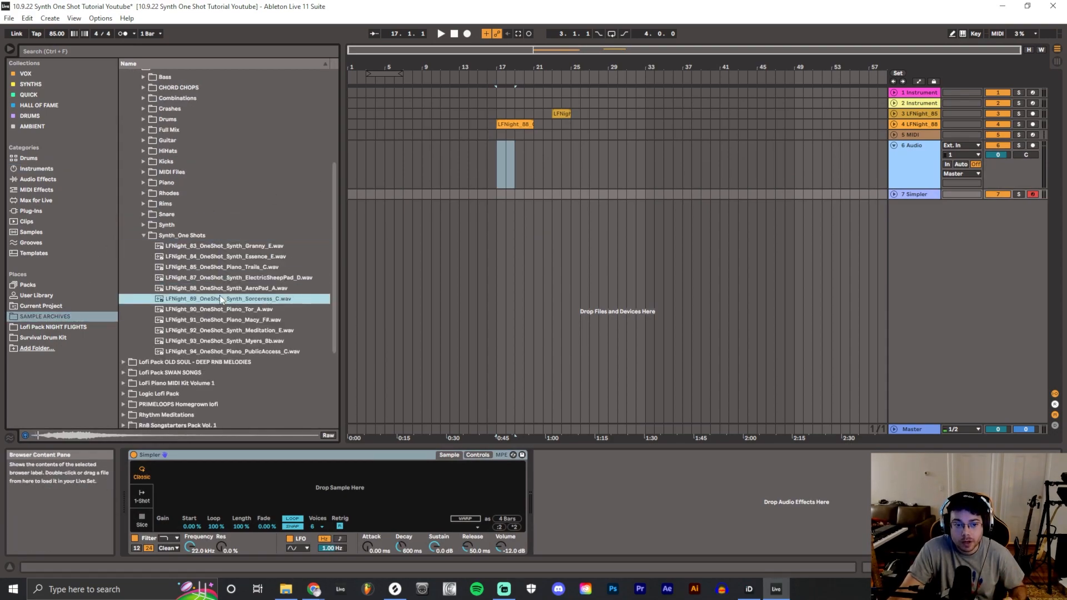
pyautogui.doubleClick(215, 300)
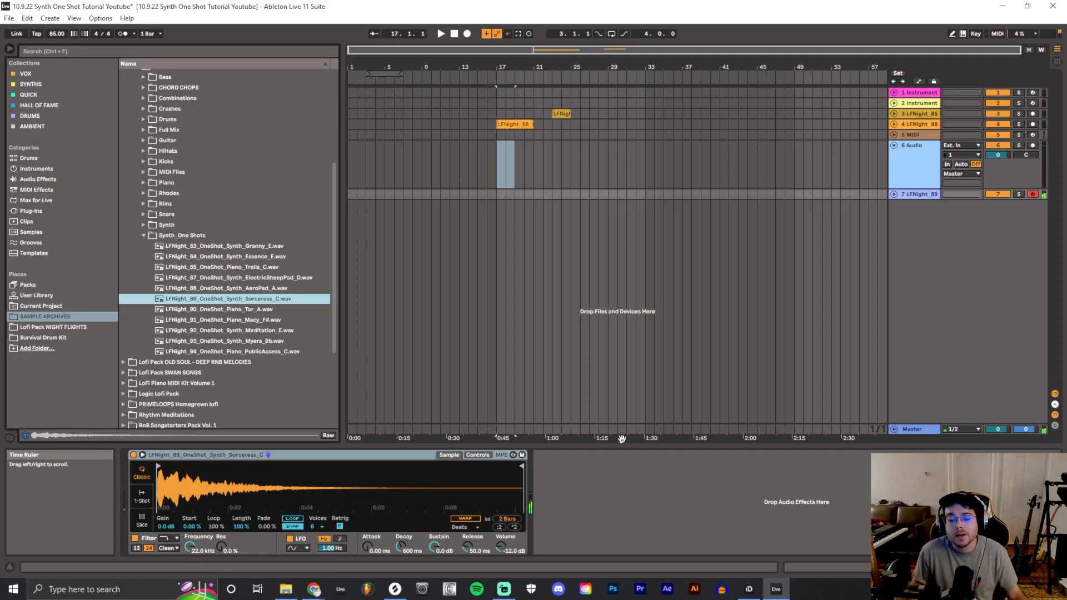
# Step: Turn on warping in Complex mode for the Sorceress sample and set Simpler's release to 12.5 s
pyautogui.click(475, 519)
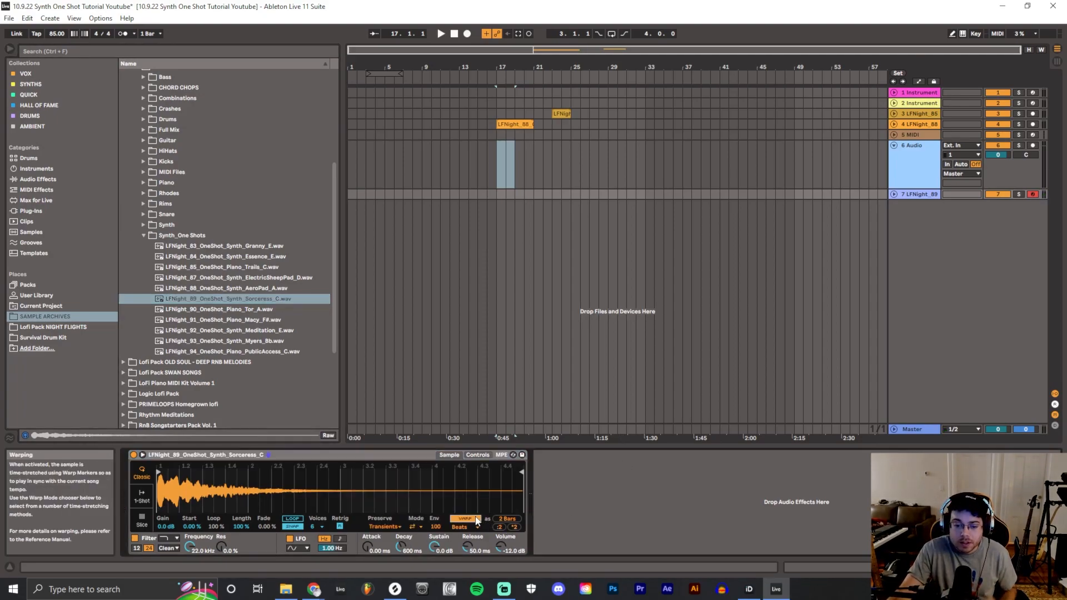
pyautogui.click(465, 526)
pyautogui.click(469, 512)
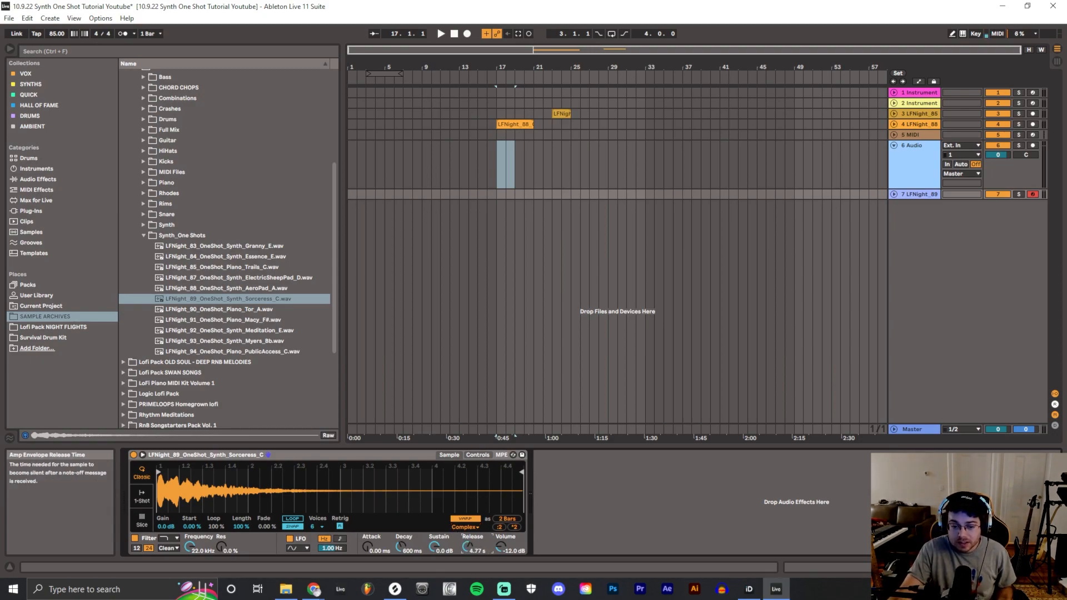
pyautogui.doubleClick(468, 551)
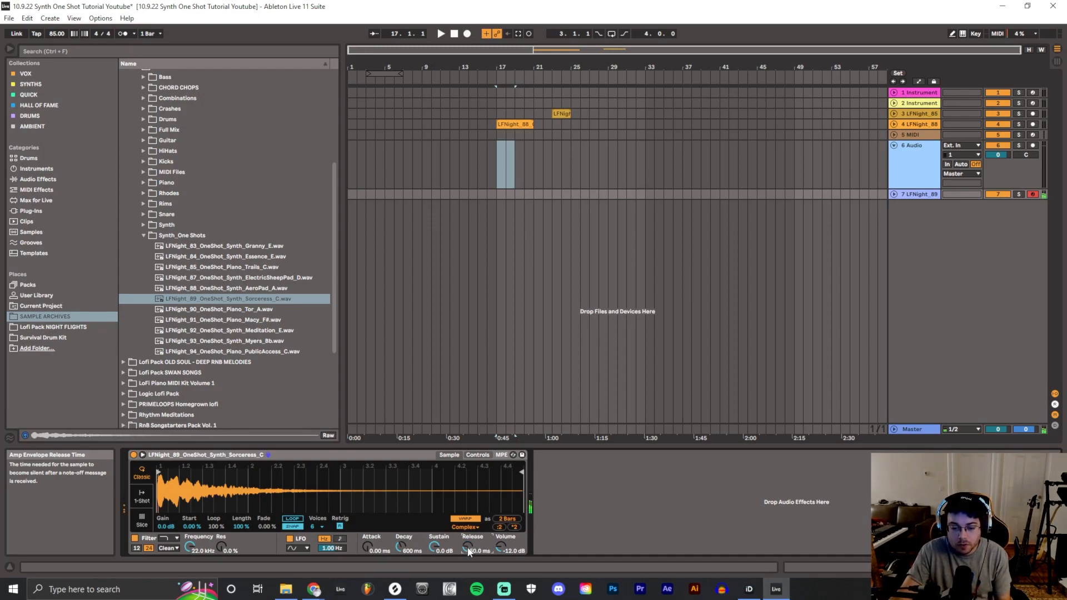
pyautogui.moveTo(468, 551); pyautogui.dragTo(468, 542)
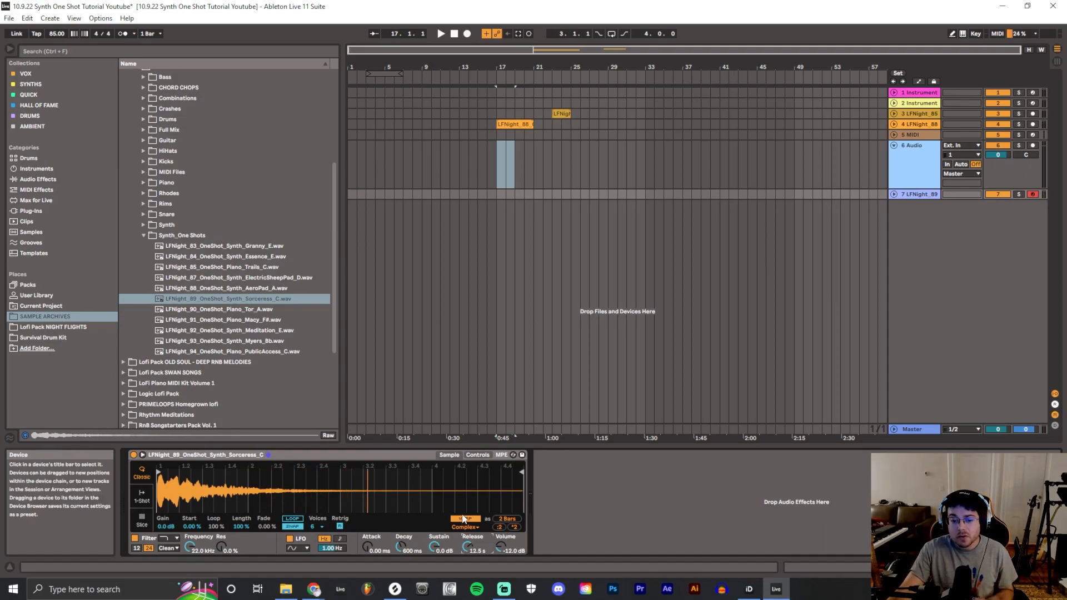
# Step: Show Simpler's controls with the expanded sample view and lower the filter frequency to 2.06 kHz
pyautogui.click(479, 456)
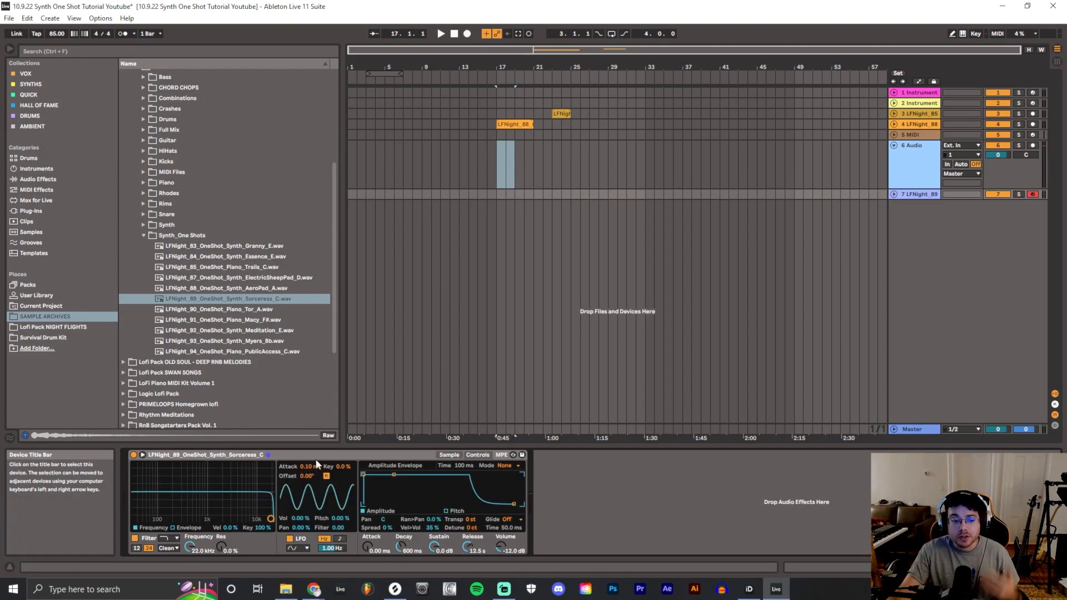
pyautogui.click(142, 455)
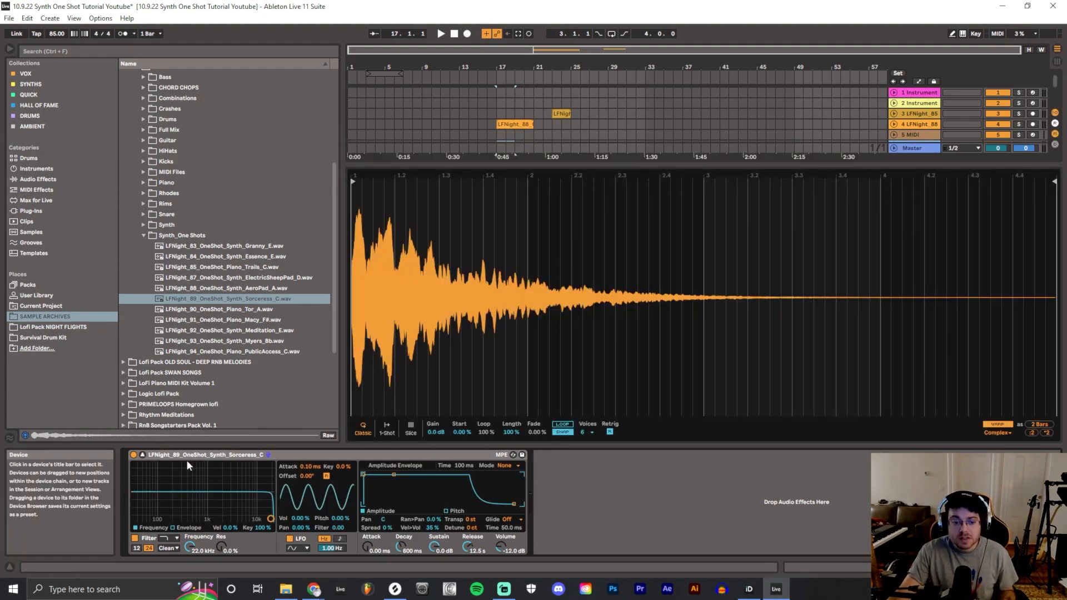
pyautogui.moveTo(271, 515); pyautogui.dragTo(221, 519)
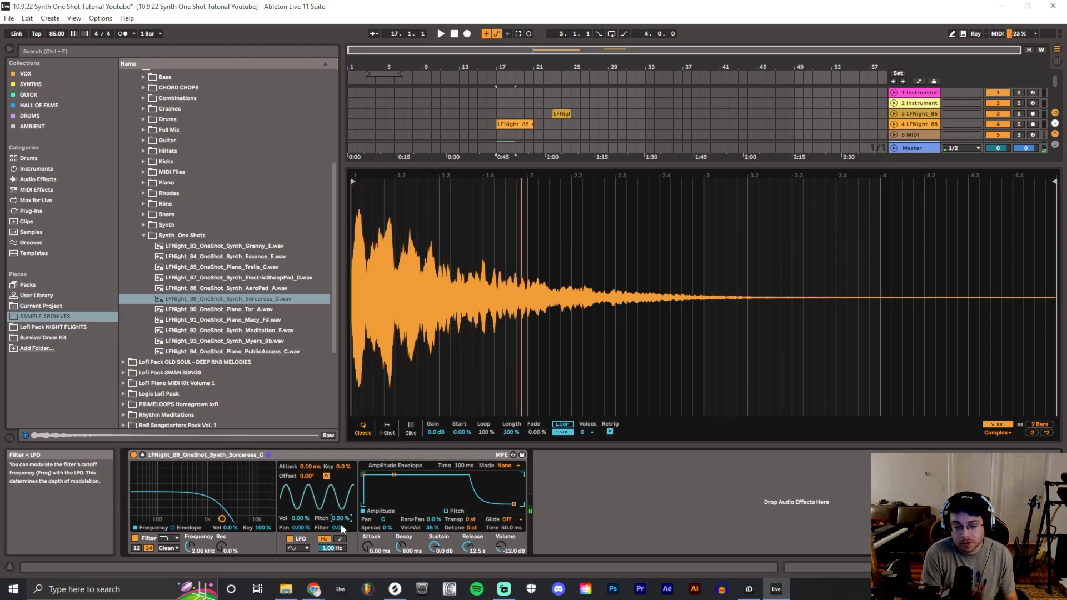
# Step: Set Simpler's LFO modulation to 0.50% for pitch and 100% for pan, and collapse the expanded sample view
pyautogui.moveTo(340, 517); pyautogui.dragTo(340, 472)
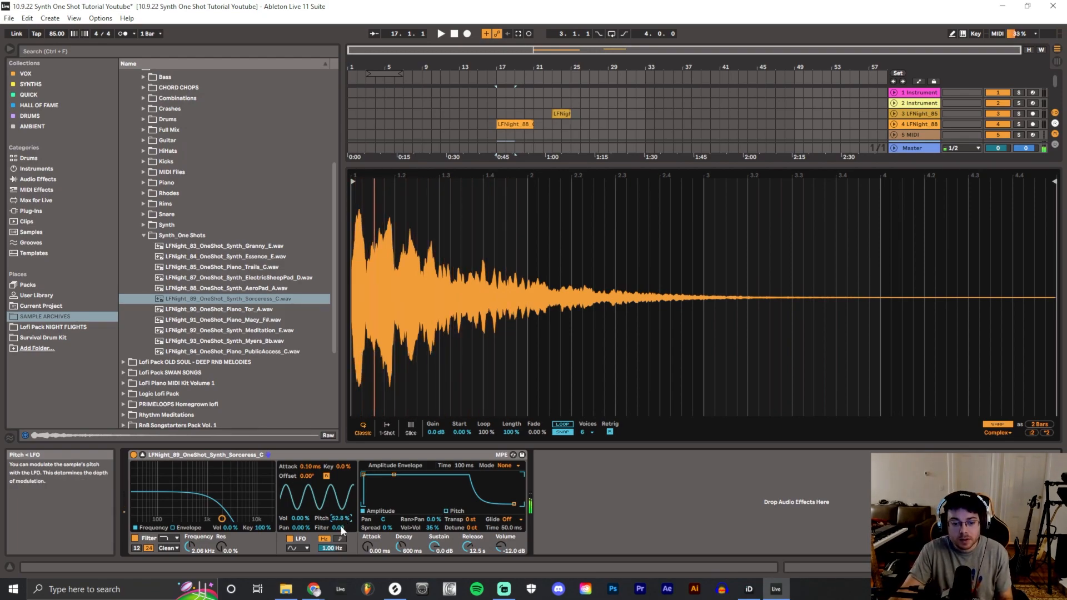
pyautogui.hotkey('ctrl', 'z')
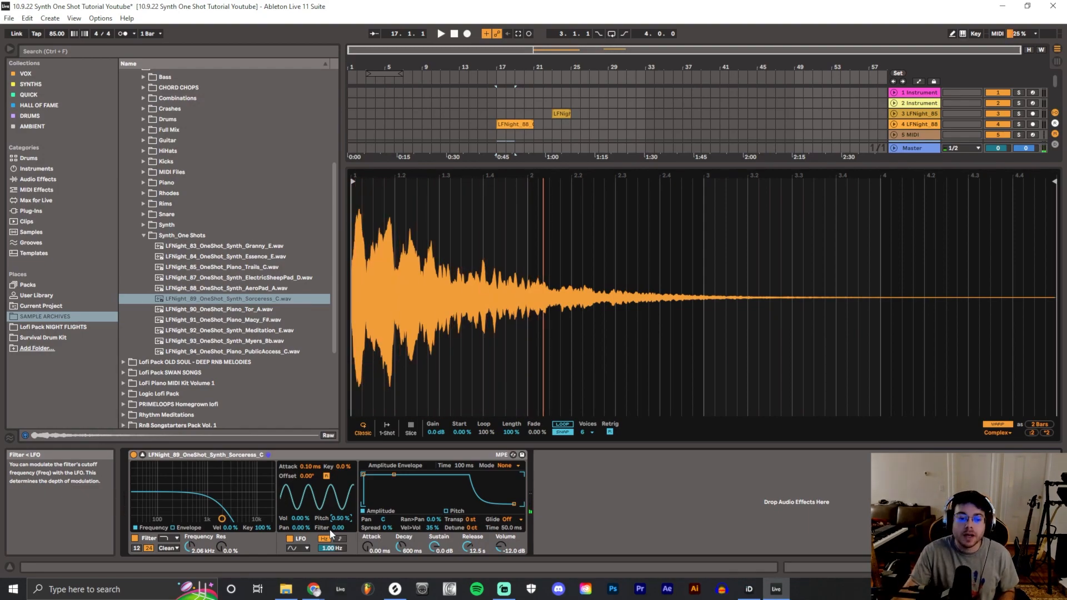
pyautogui.moveTo(302, 529); pyautogui.dragTo(303, 483)
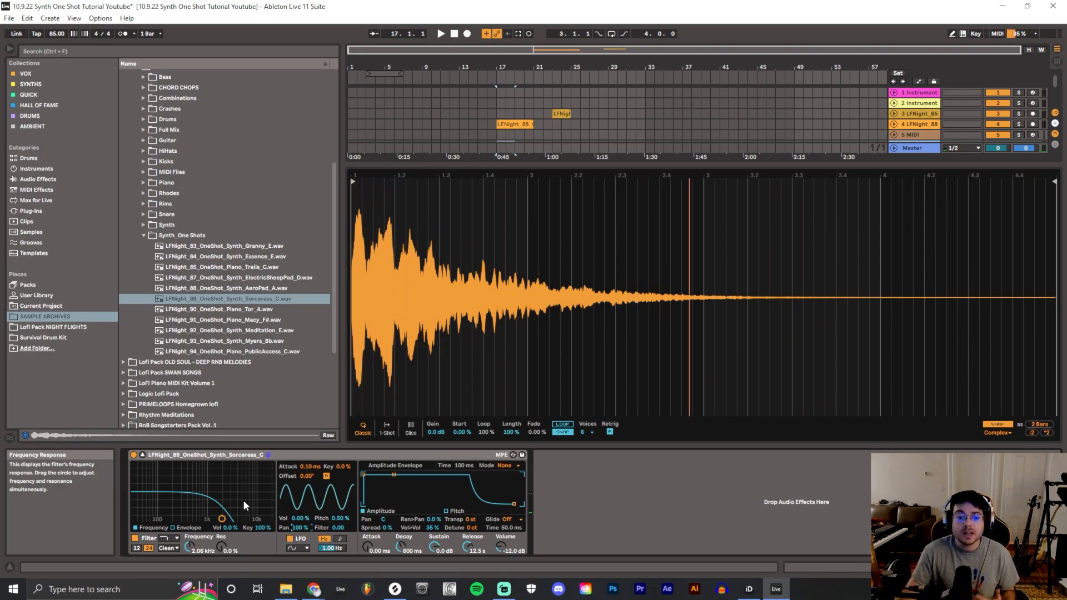
pyautogui.click(142, 454)
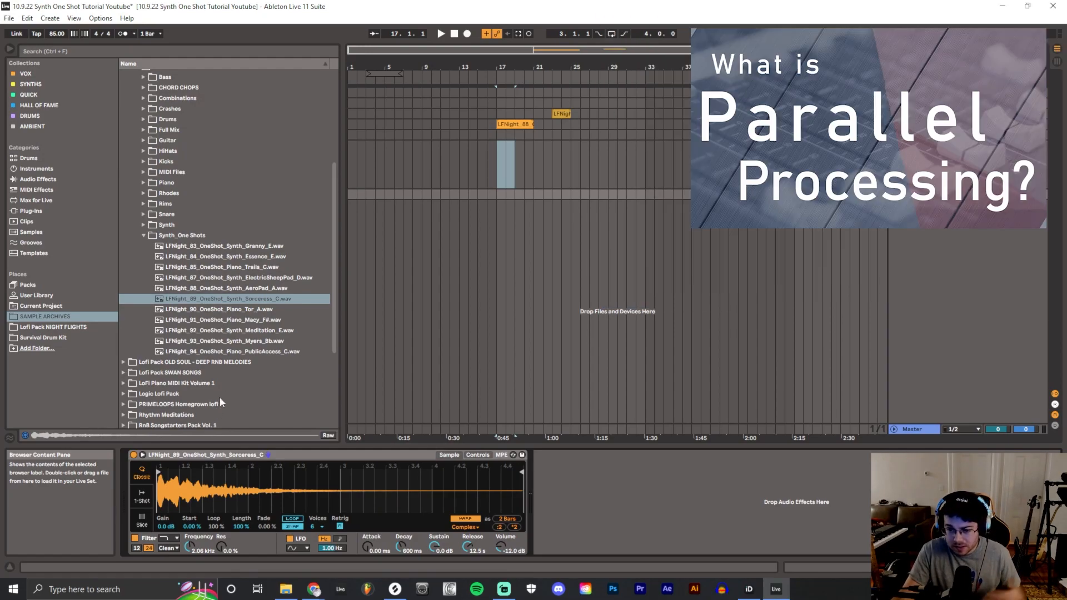
# Step: Add an empty Instrument Rack on a new track and show its chain list
pyautogui.click(54, 169)
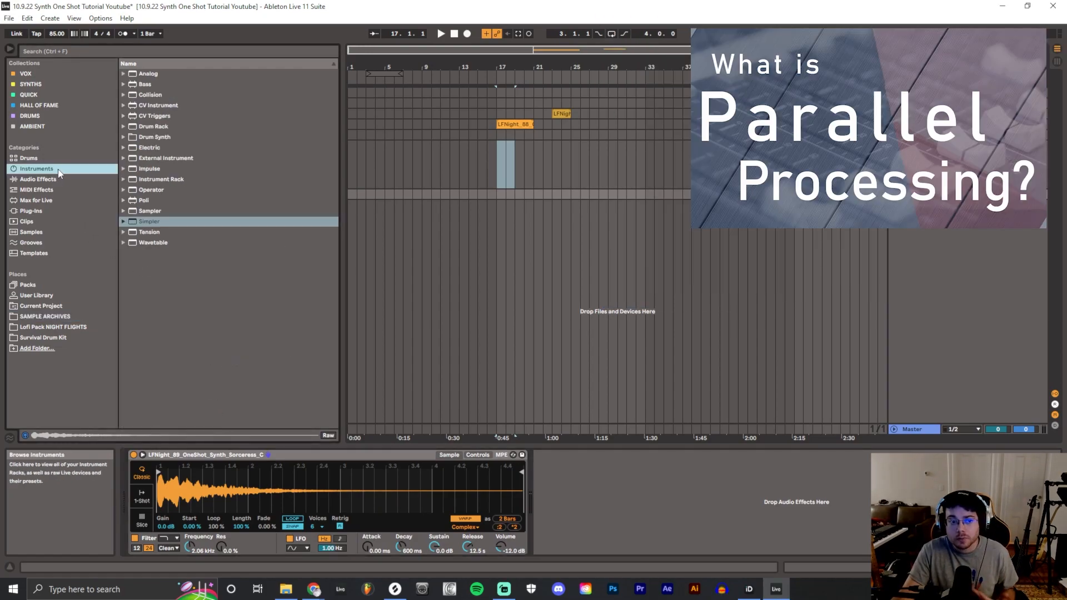
pyautogui.click(147, 180)
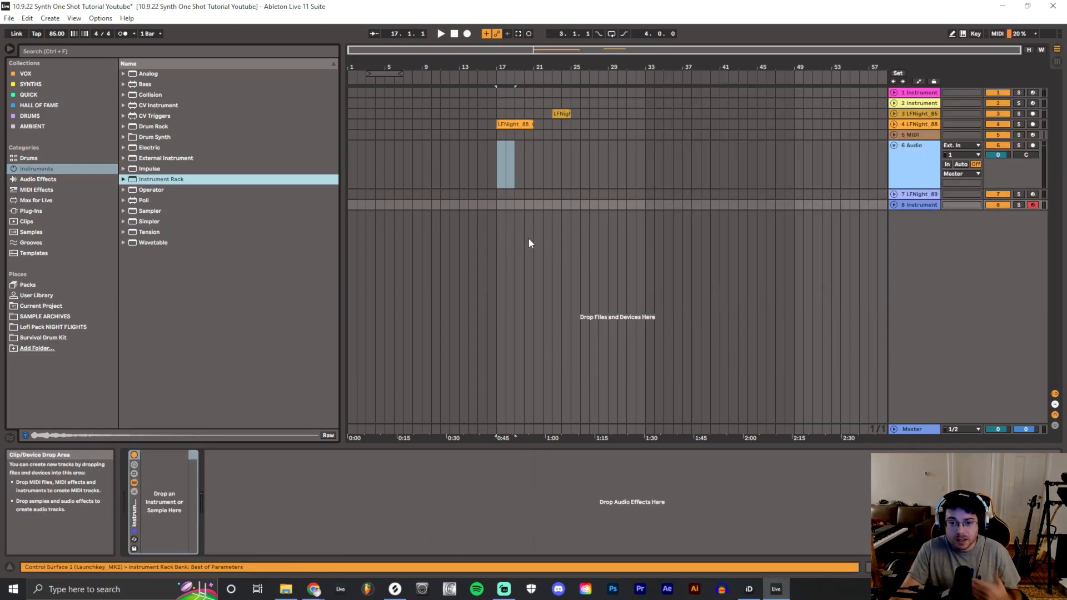
pyautogui.click(133, 492)
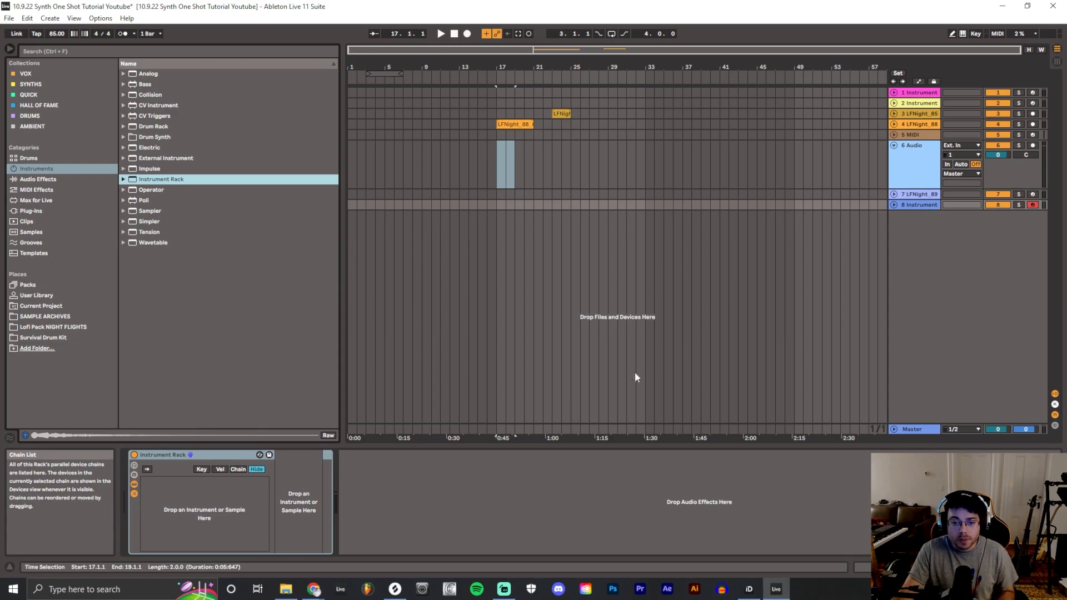
# Step: Move the Sorceress Simpler from its own track into the new Instrument Rack
pyautogui.click(917, 195)
pyautogui.moveTo(221, 459); pyautogui.dragTo(846, 225)
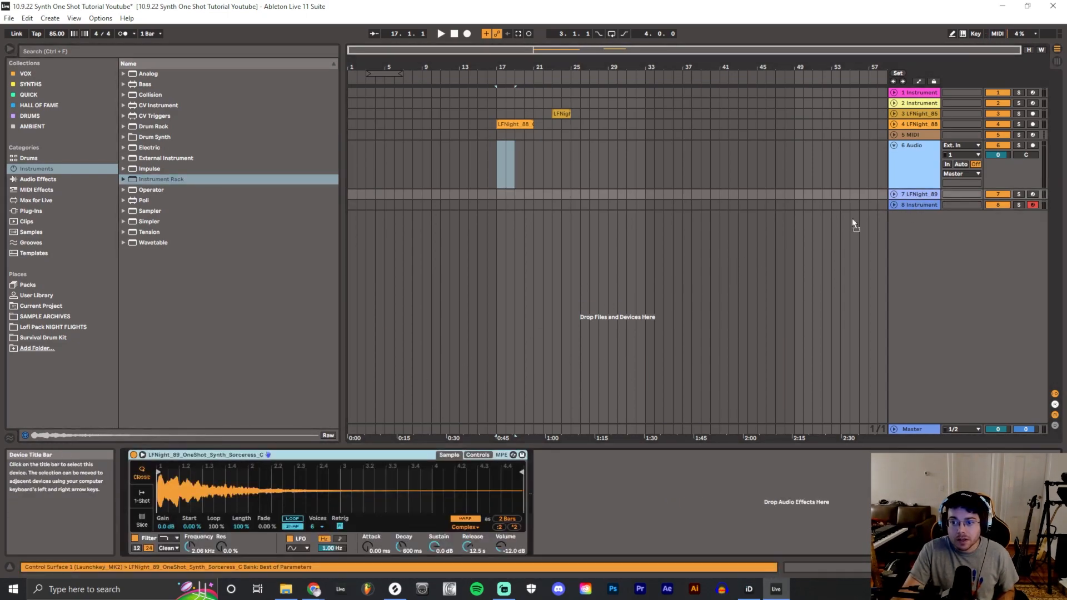
pyautogui.moveTo(905, 205); pyautogui.dragTo(904, 204)
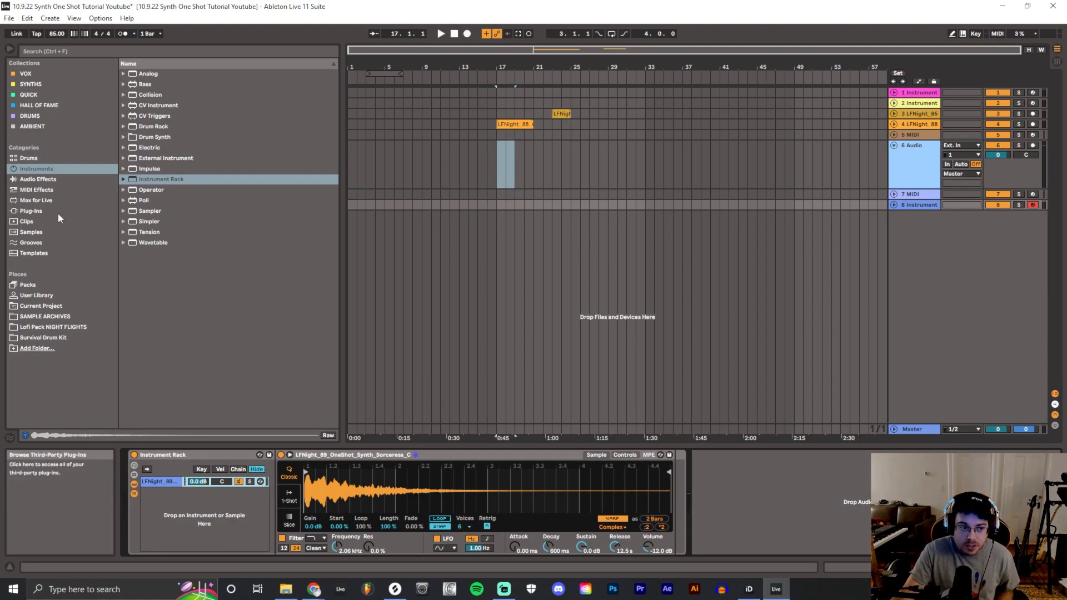
# Step: Audition more one-shots and add LFNight_94_OneShot_Piano_PublicAccess_C.wav to the Instrument Rack as a second chain
pyautogui.click(52, 315)
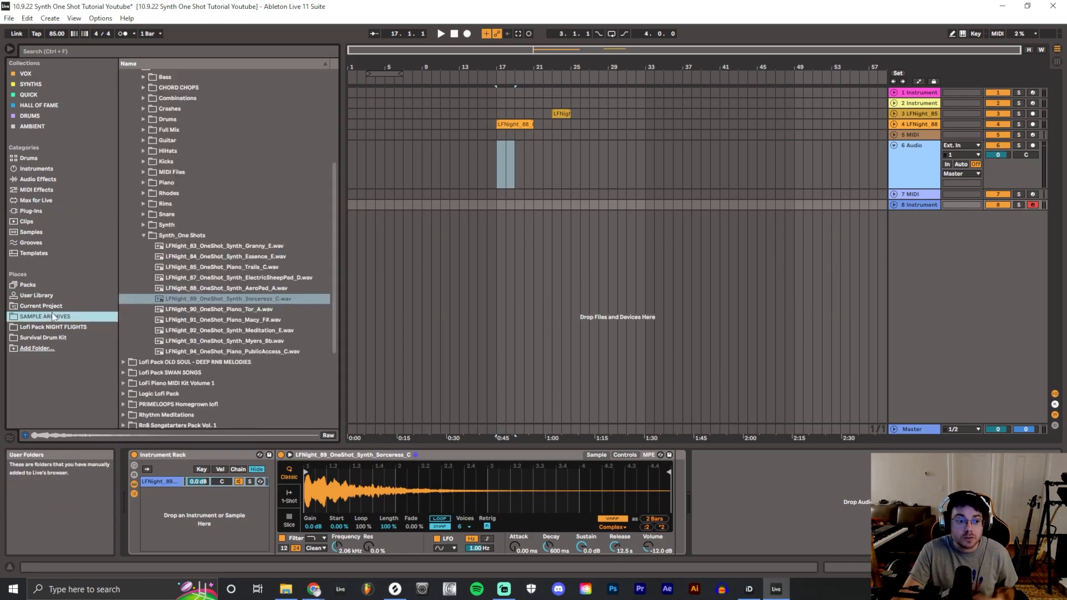
pyautogui.click(145, 299)
pyautogui.click(203, 340)
pyautogui.click(204, 350)
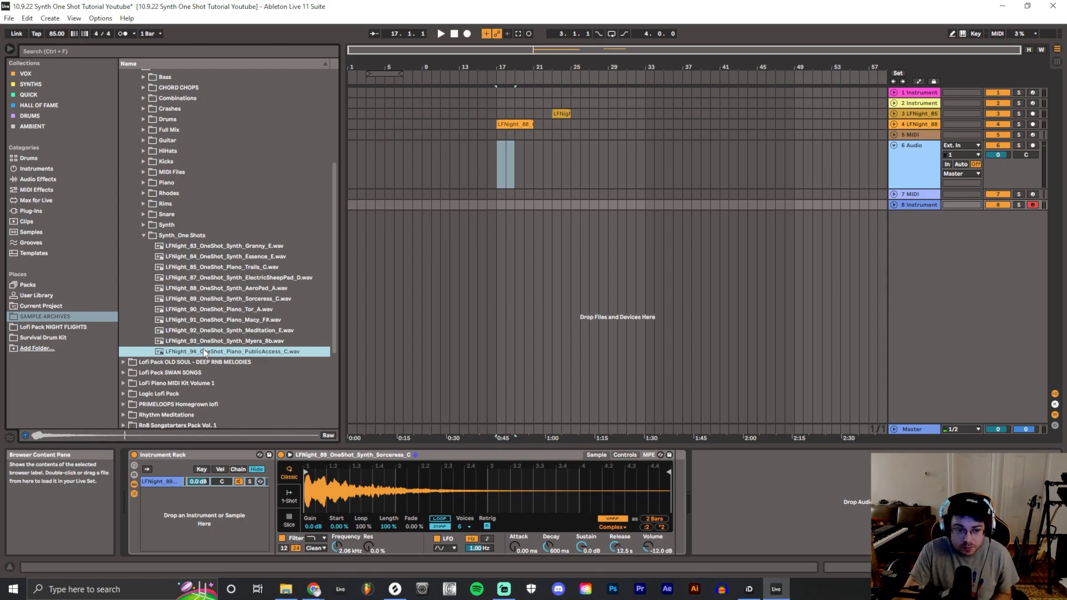
pyautogui.moveTo(202, 348); pyautogui.dragTo(224, 499)
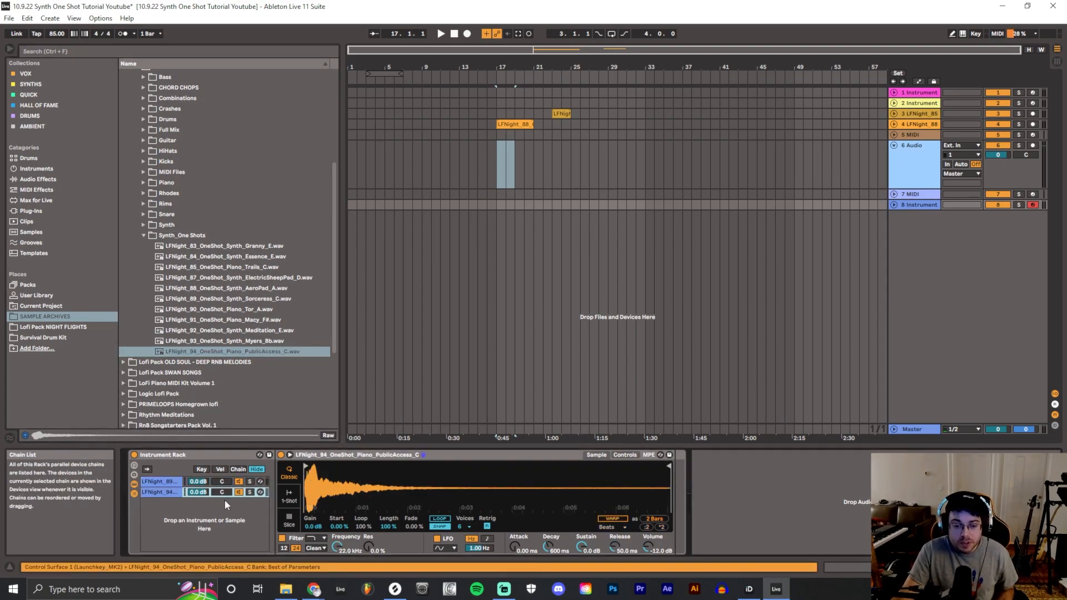
# Step: Turn on warping in Complex mode for the PublicAccess piano sample and set its release to 11.4 s
pyautogui.click(603, 520)
pyautogui.click(609, 526)
pyautogui.click(612, 511)
pyautogui.moveTo(614, 548); pyautogui.dragTo(615, 494)
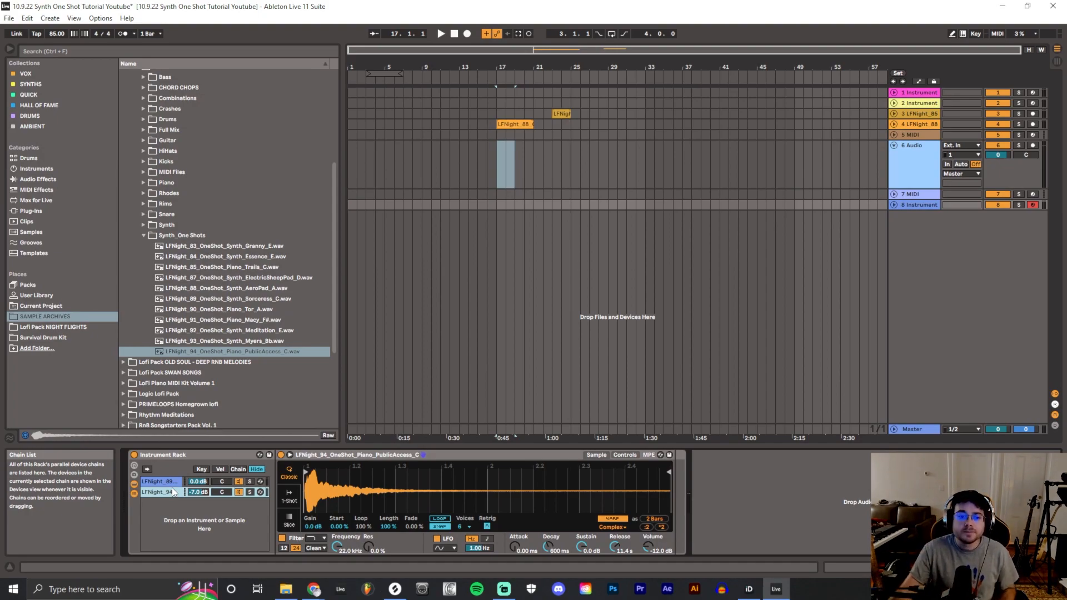
# Step: Audition the Granny, Essence and Trails one-shots and place LFNight_85_OneShot_Piano_Trails_C.wav on a new audio track at bar 19
pyautogui.click(205, 247)
pyautogui.click(208, 254)
pyautogui.click(209, 263)
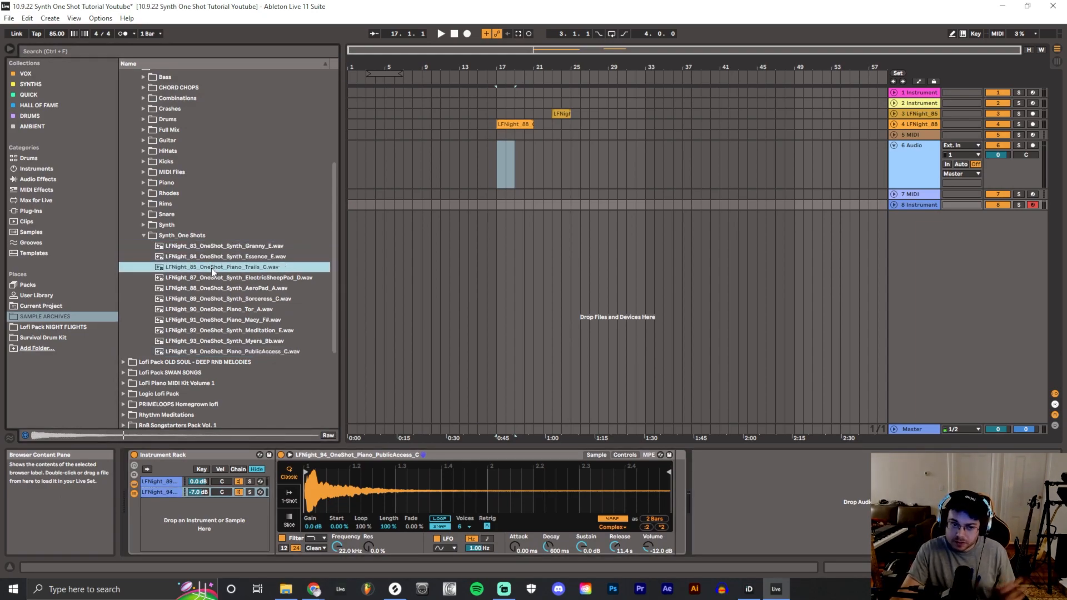
pyautogui.moveTo(209, 267); pyautogui.dragTo(519, 270)
# Step: Turn off warping for the Trails audio clip and reverse it
pyautogui.click(527, 218)
pyautogui.click(239, 478)
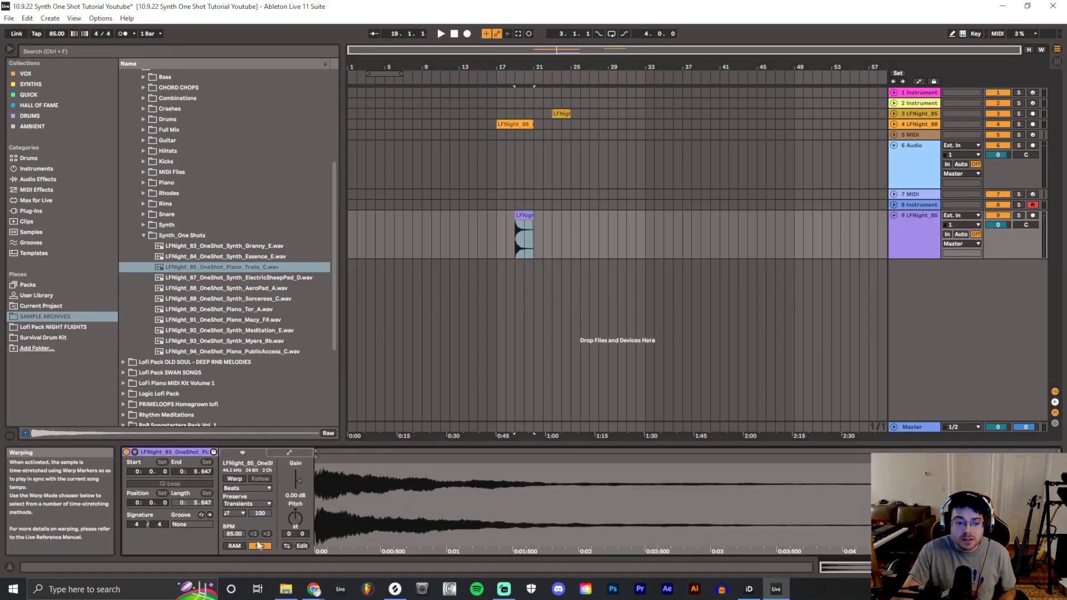
pyautogui.click(532, 216)
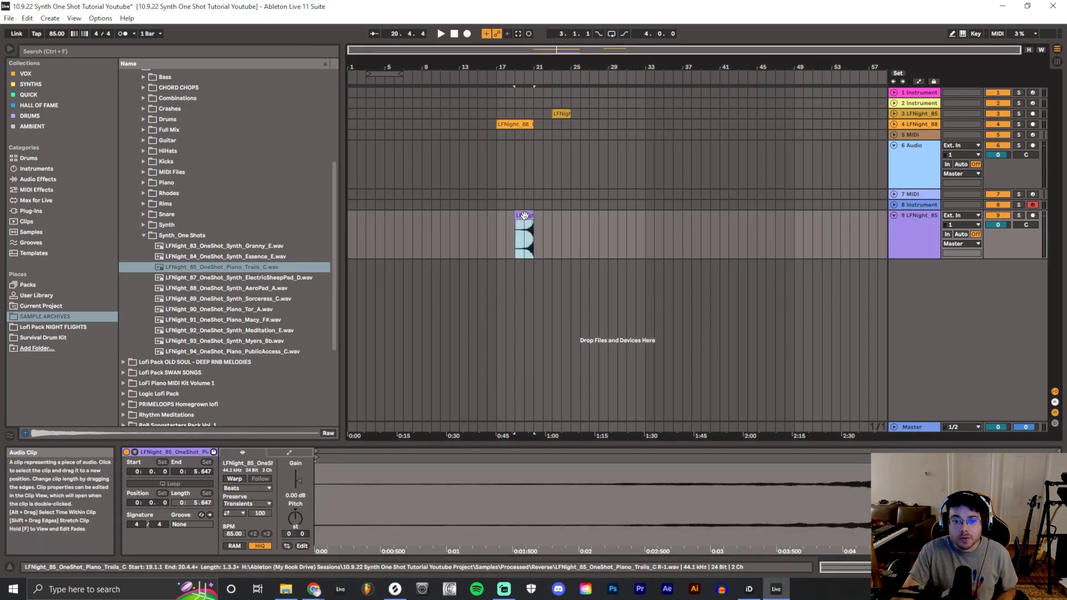
# Step: Add the reversed Trails clip to the Instrument Rack on track 8 as a third chain
pyautogui.click(913, 205)
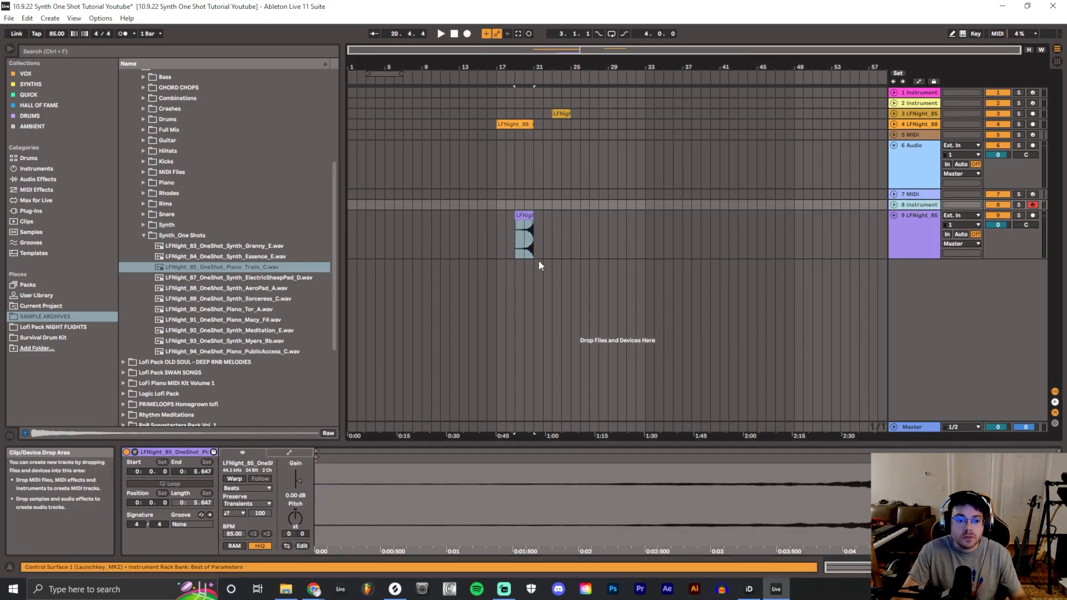
pyautogui.hotkey('shift', 'Tab')
pyautogui.moveTo(525, 215); pyautogui.dragTo(232, 508)
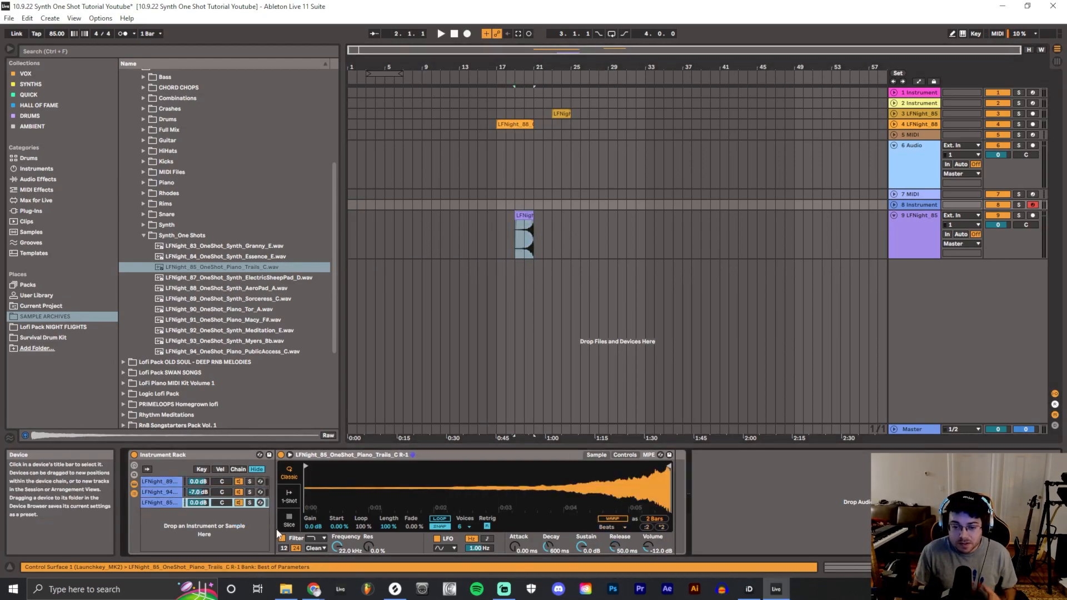
# Step: Turn on Complex warping for the reversed Trails sample, set its release to 16.2 s and move its start point to about beat 2.3
pyautogui.moveTo(614, 547); pyautogui.dragTo(619, 521)
pyautogui.click(615, 519)
pyautogui.click(611, 527)
pyautogui.click(617, 521)
pyautogui.moveTo(613, 548); pyautogui.dragTo(613, 545)
pyautogui.moveTo(306, 477)
pyautogui.mouseDown()
pyautogui.moveTo(602, 478)
pyautogui.moveTo(583, 479)
pyautogui.mouseUp()
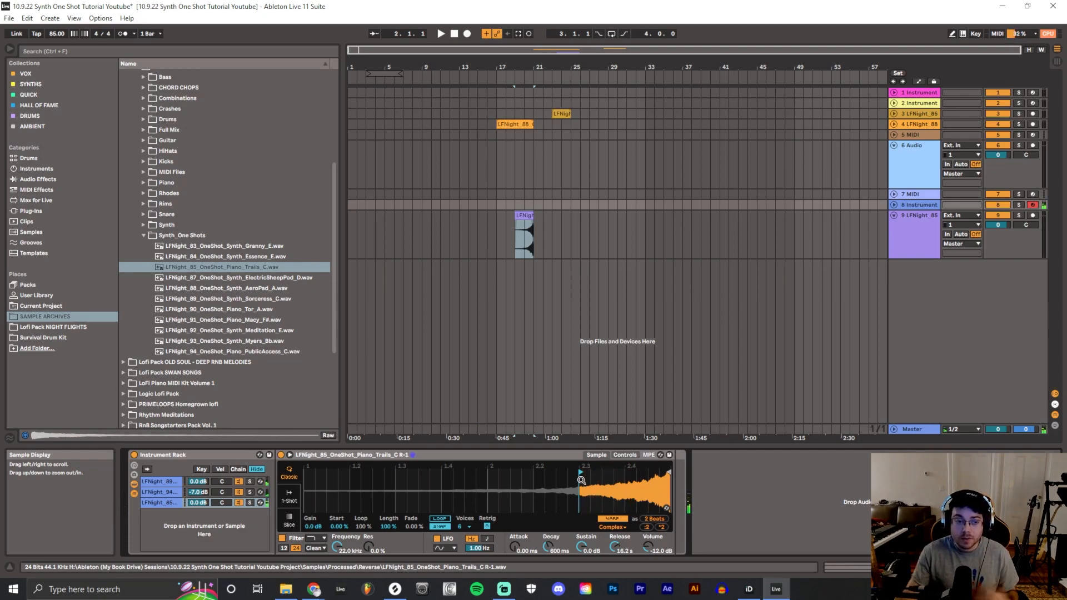
# Step: Add ValhallaVintageVerb from the HALL OF FAME collection inside the reversed Trails chain, directly after Simpler, and close its plug-in window
pyautogui.click(43, 106)
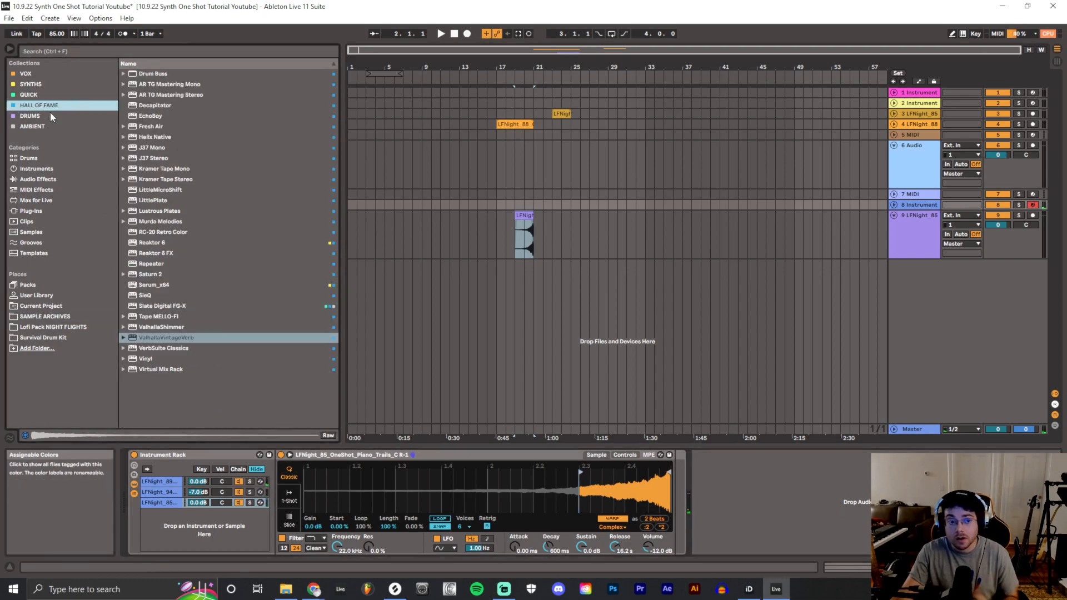
pyautogui.moveTo(160, 338); pyautogui.dragTo(672, 500)
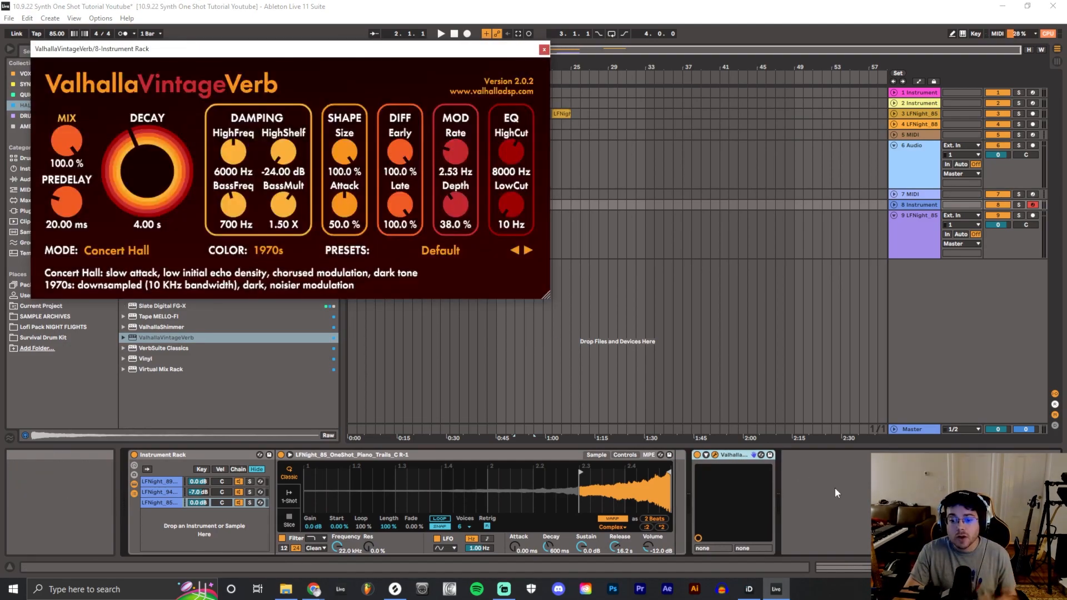
pyautogui.moveTo(735, 459); pyautogui.dragTo(675, 477)
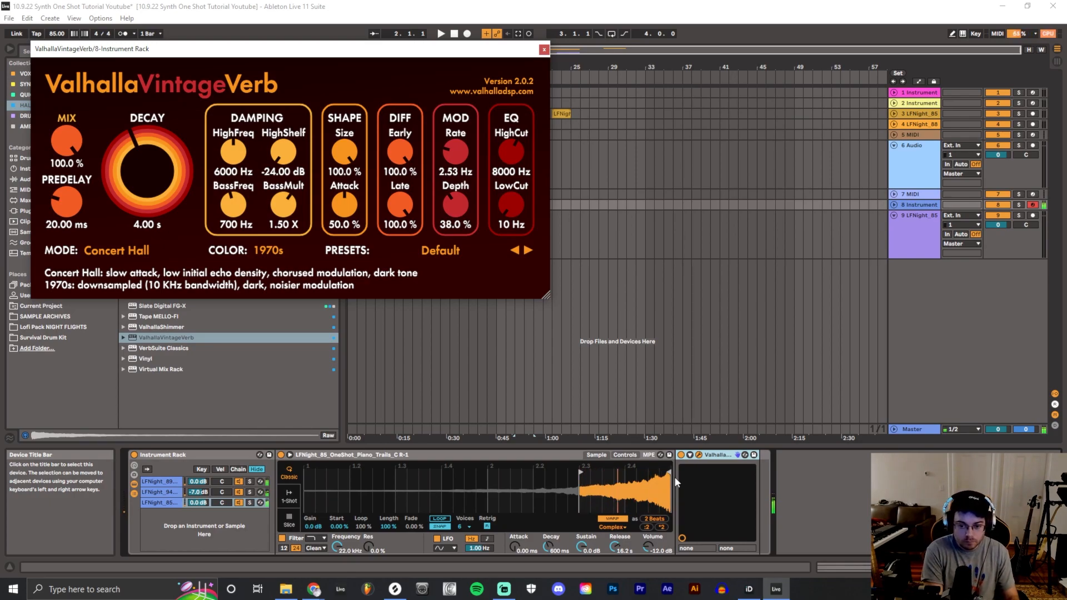
pyautogui.click(543, 51)
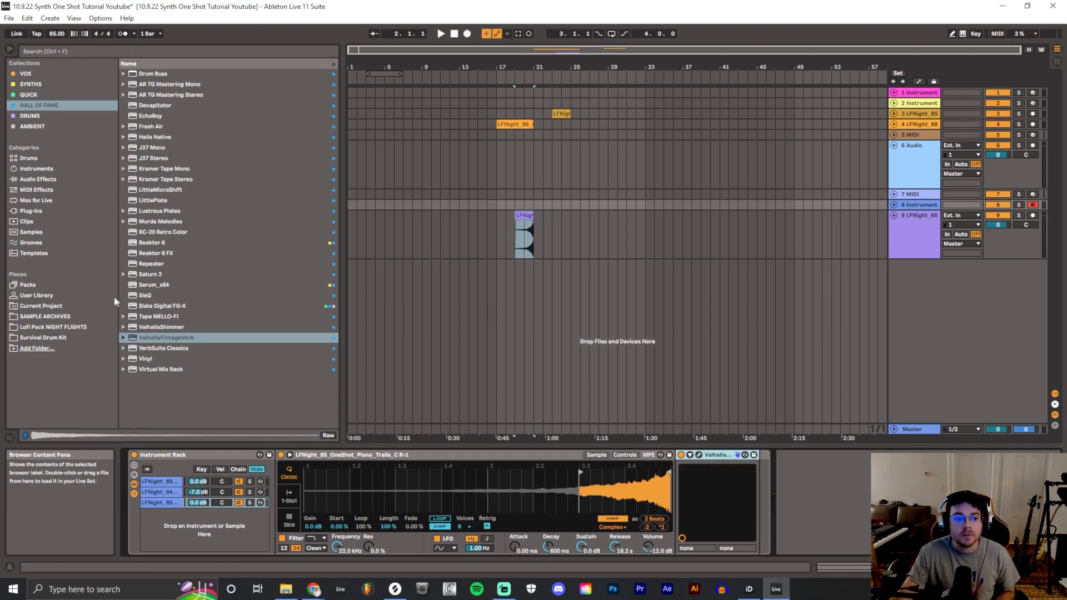
# Step: Add LFNight_116_OneShot_Rim_Broos.wav from the Rims folder to the Instrument Rack as a fourth chain and set its release to 9.59 s
pyautogui.click(74, 317)
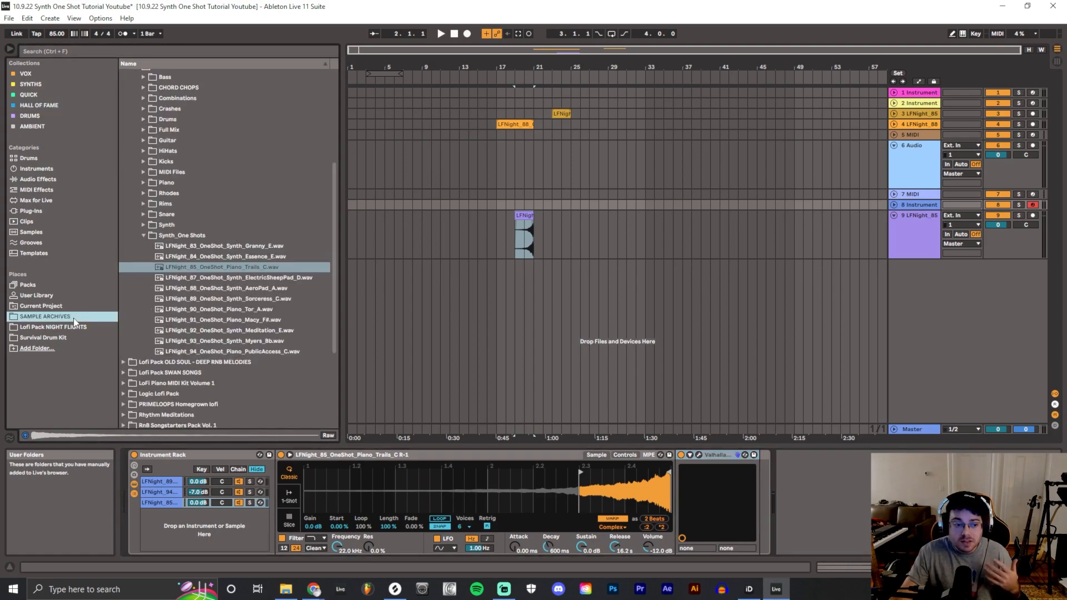
pyautogui.click(144, 235)
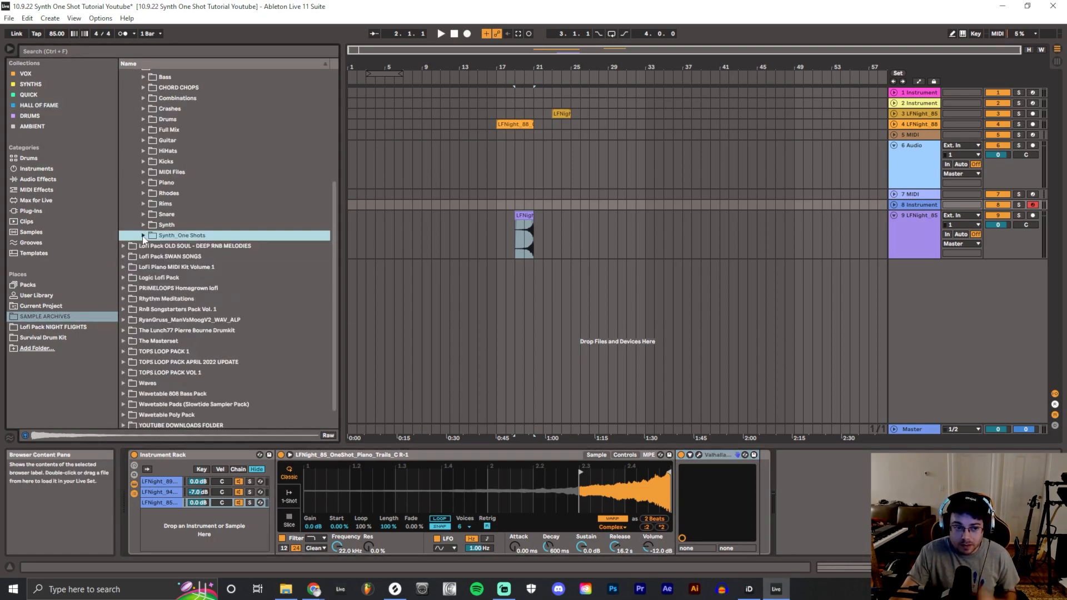
pyautogui.click(144, 203)
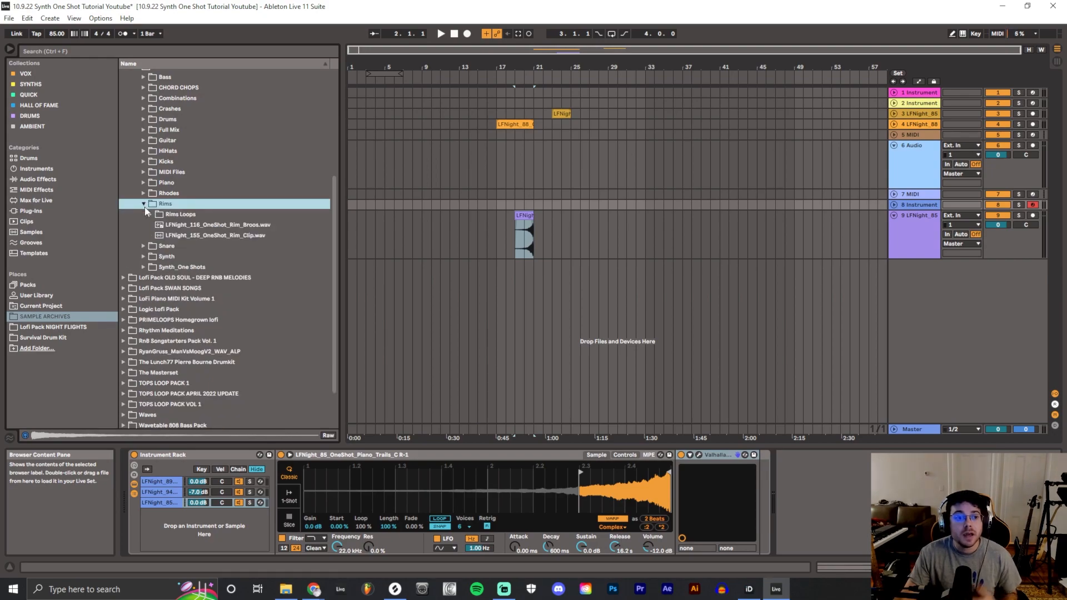
pyautogui.click(175, 224)
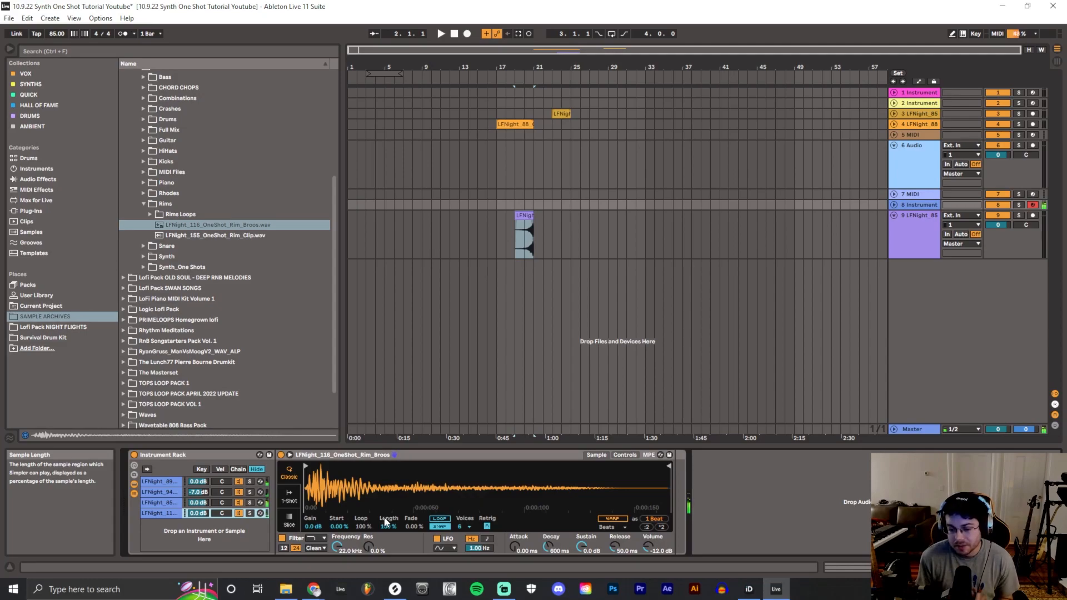
pyautogui.click(611, 519)
pyautogui.moveTo(617, 552); pyautogui.dragTo(616, 516)
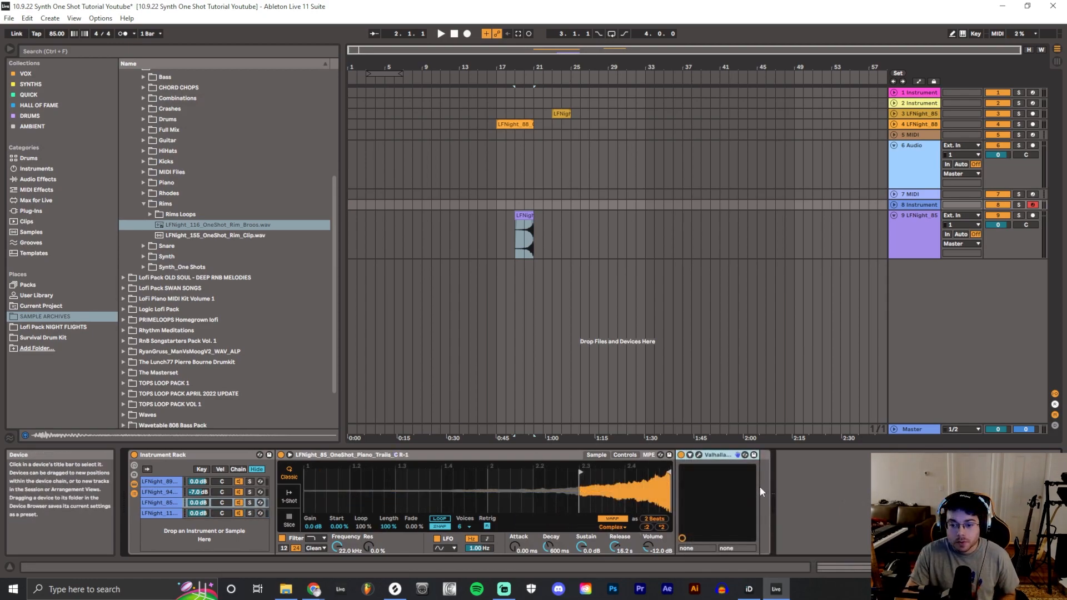
# Step: Paste the copied device after ValhallaVintageVerb in the reversed Trails chain
pyautogui.click(761, 469)
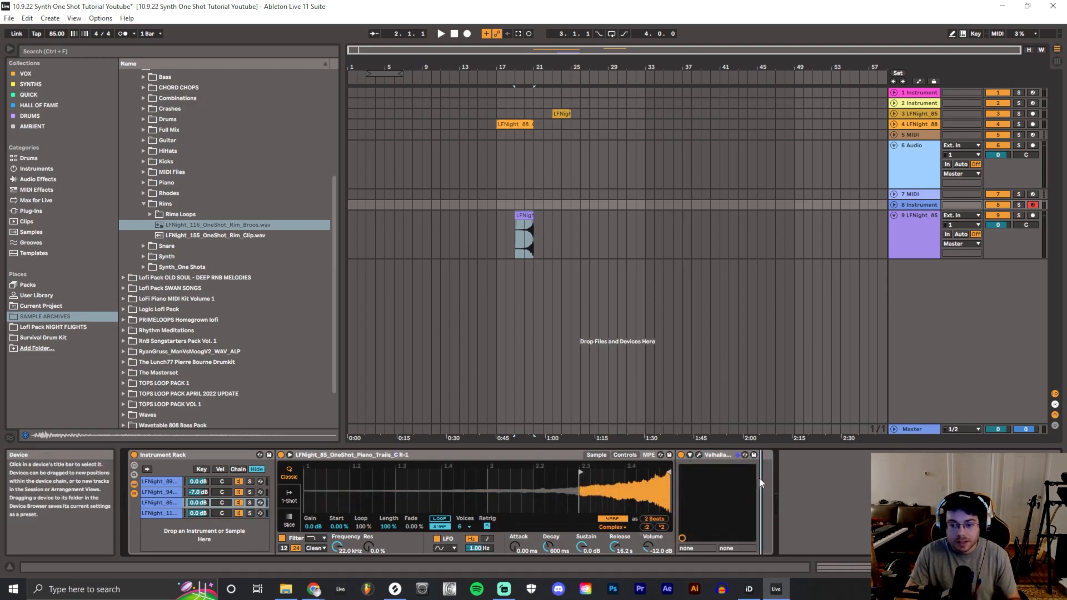
pyautogui.hotkey('ctrl', 'v')
pyautogui.click(782, 455)
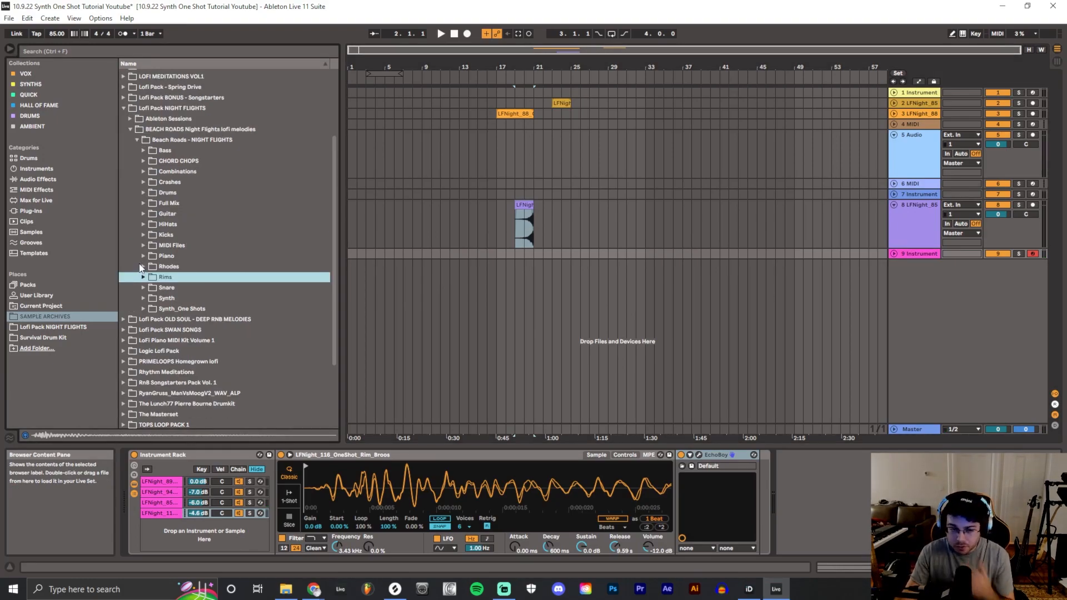
# Step: Place LFNight_89_OneShot_Synth_Sorceress_C.wav from the Synth_One Shots folder on a new audio track at bar 23, and reselect the instrument track 9
pyautogui.click(143, 308)
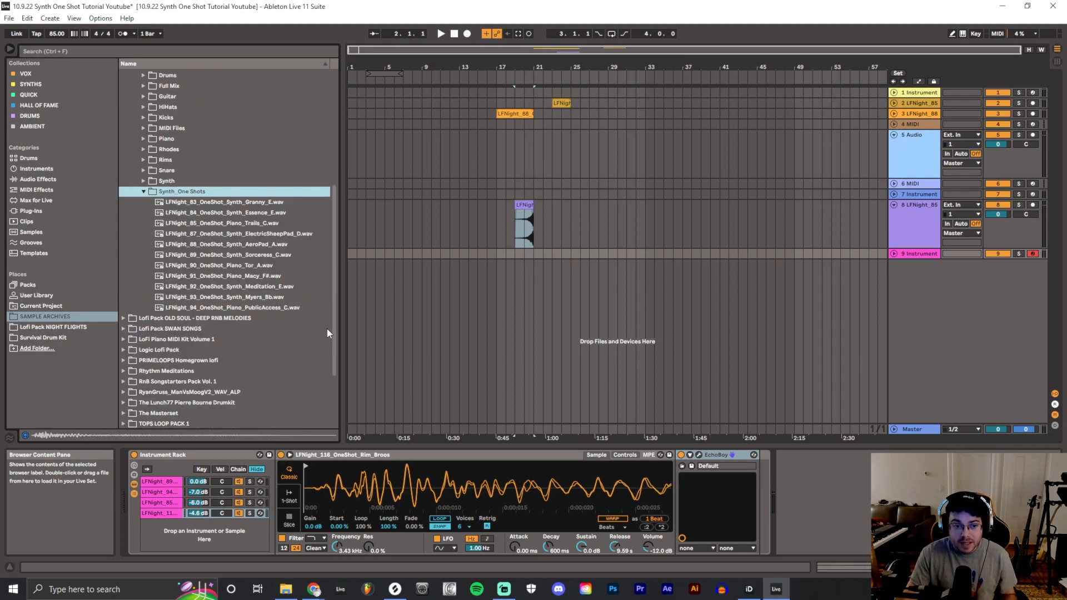
pyautogui.click(264, 255)
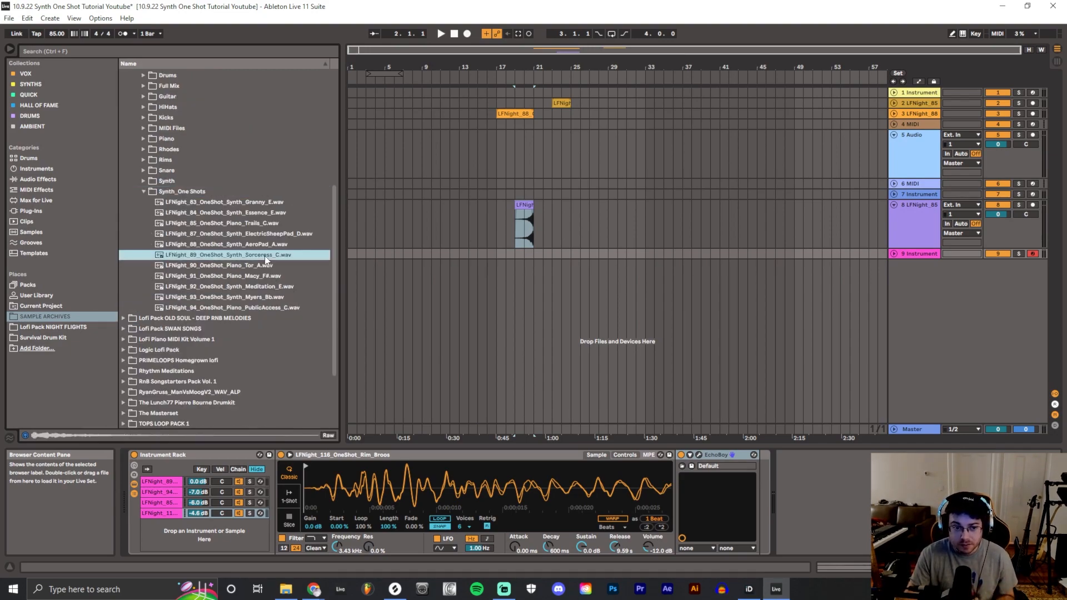
pyautogui.moveTo(244, 255); pyautogui.dragTo(555, 295)
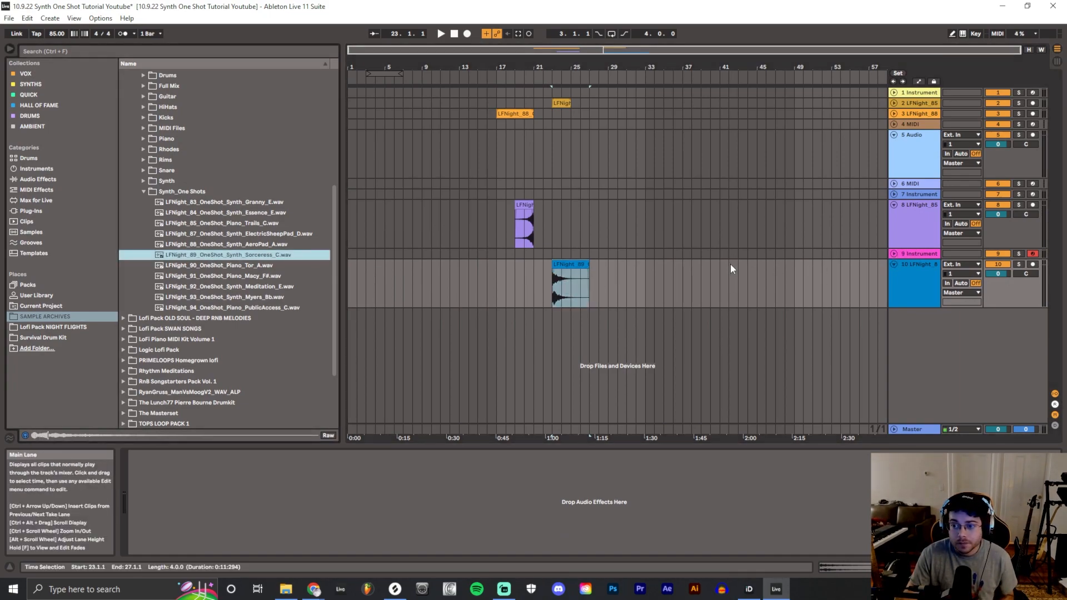
pyautogui.click(933, 255)
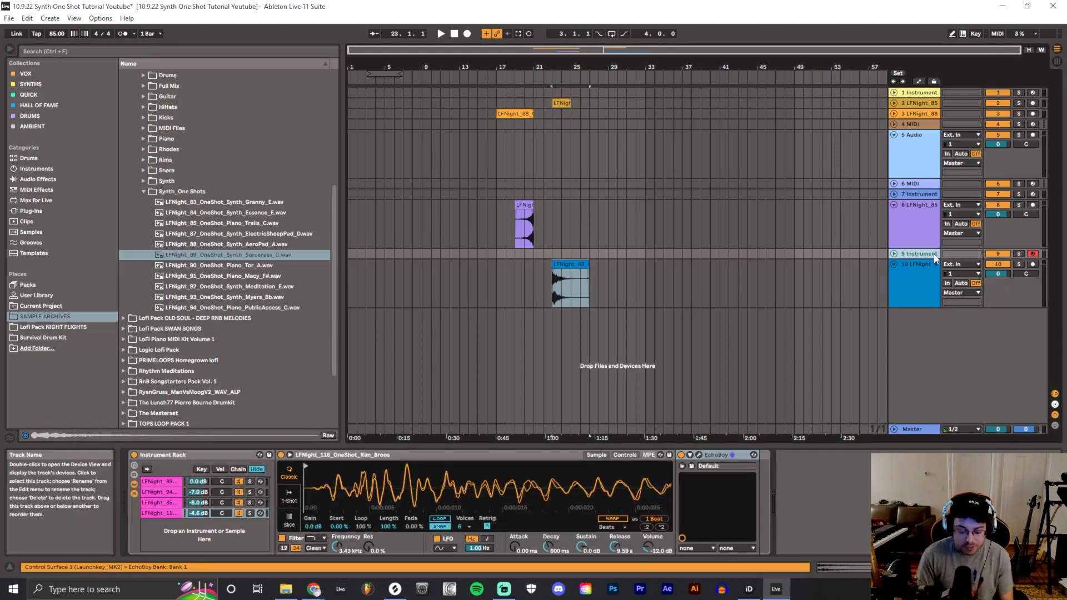